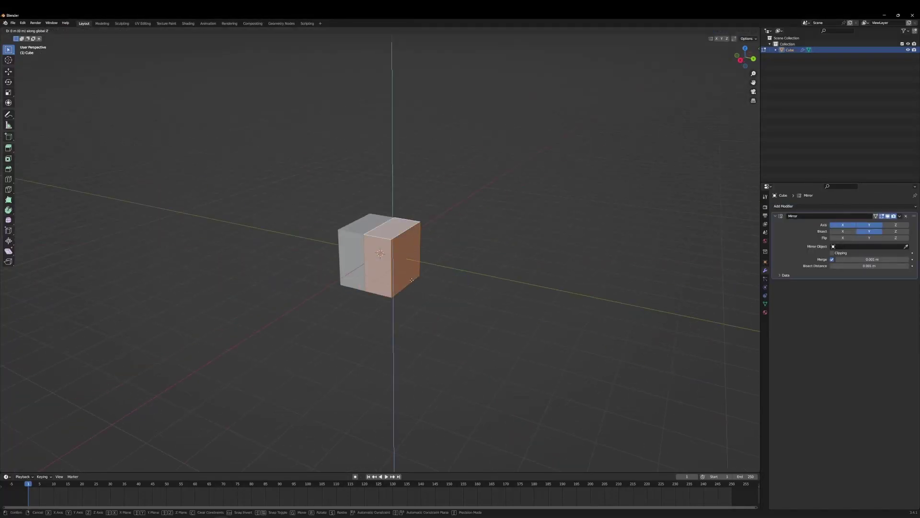
Raise and push out the cube's faces, then delete the unwanted side faces of the body
key(z)
key(z)
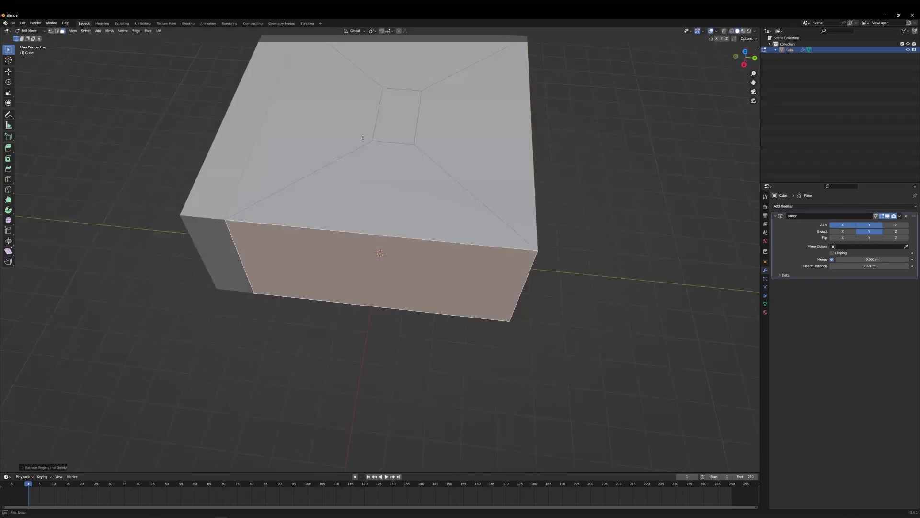
key(alt+z)
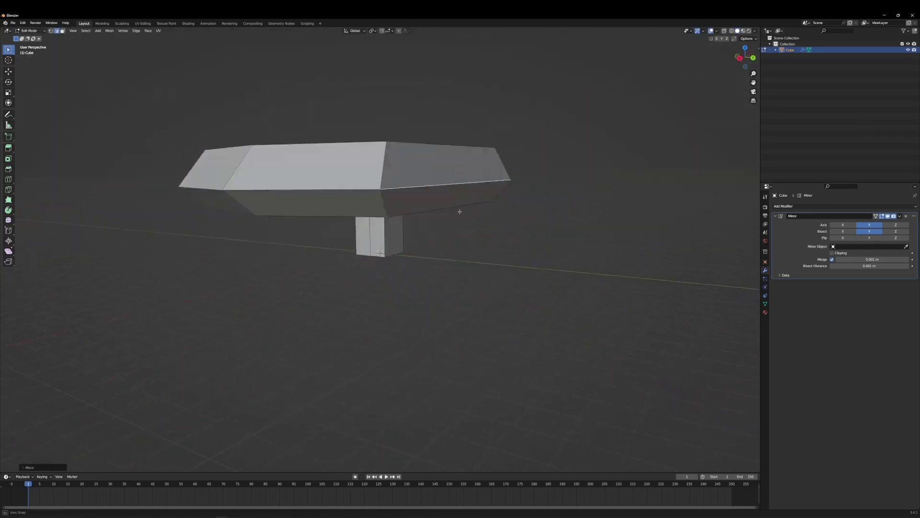
middle_drag(459, 211, 406, 179)
ctrl+click(414, 174)
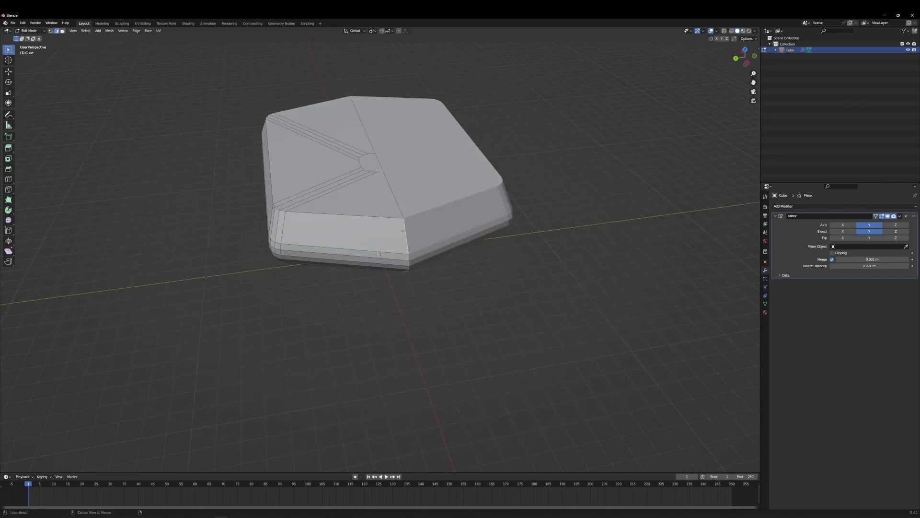
mouse_move(480, 240)
middle_down()
mouse_move(554, 263)
mouse_move(480, 230)
middle_up()
key(x)
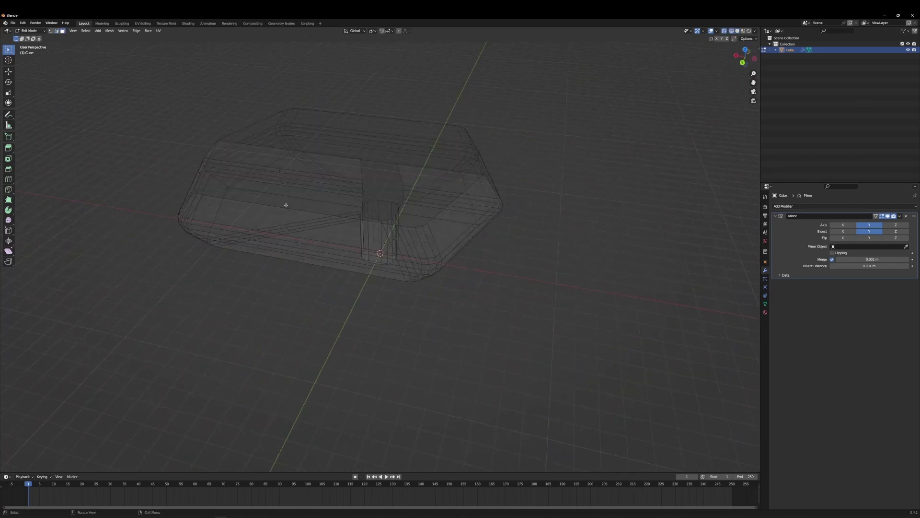
middle_drag(286, 203, 441, 238)
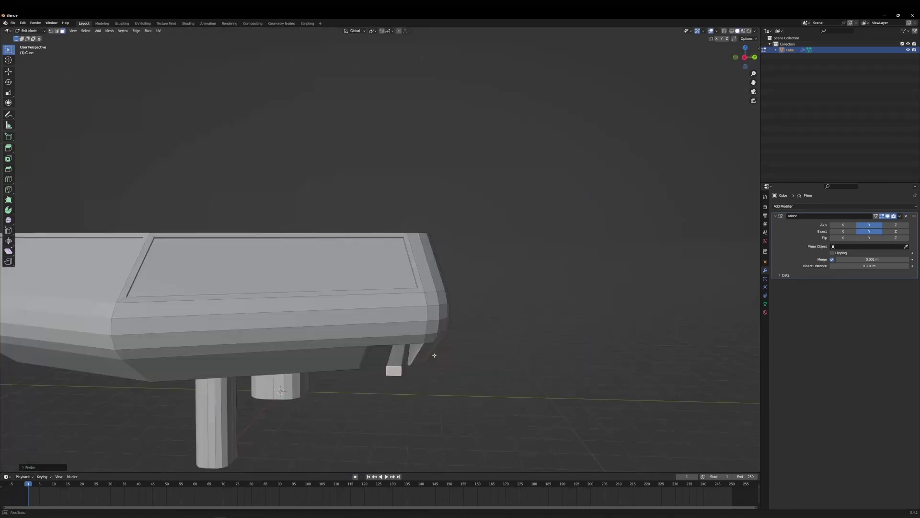
Duplicate the small piece, drop it beneath the body and bevel it into the footrest plate
key(g)
key(z)
click(287, 455)
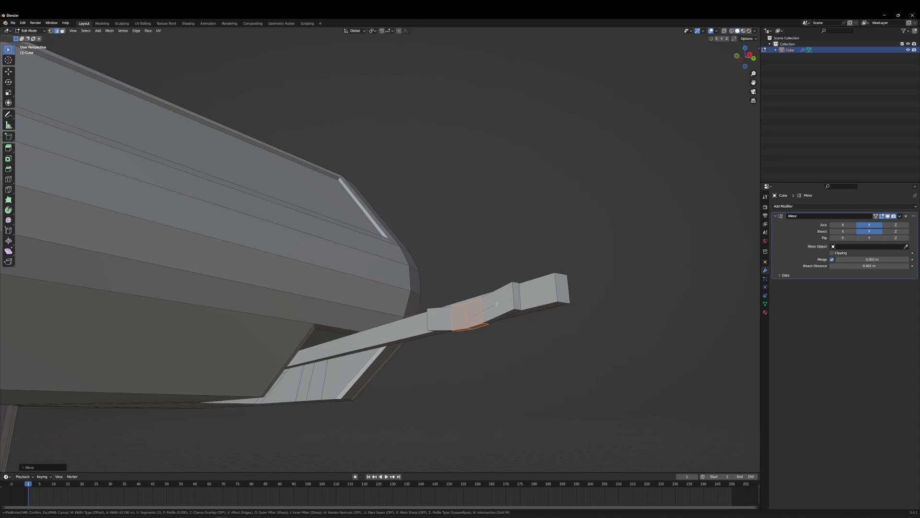
click(512, 298)
middle_drag(512, 298, 559, 314)
Place duplicated plates along the carriage beam, keeping their original size
click(554, 359)
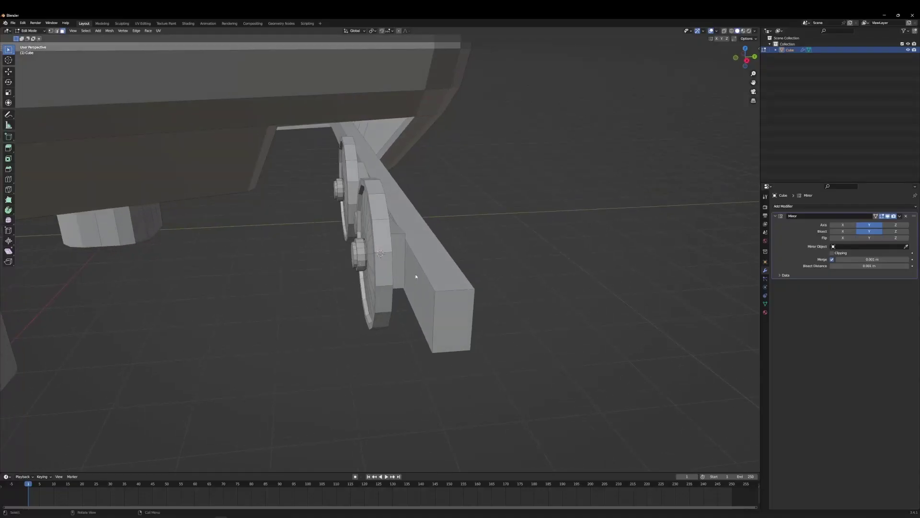
middle_drag(336, 287, 478, 237)
key(g)
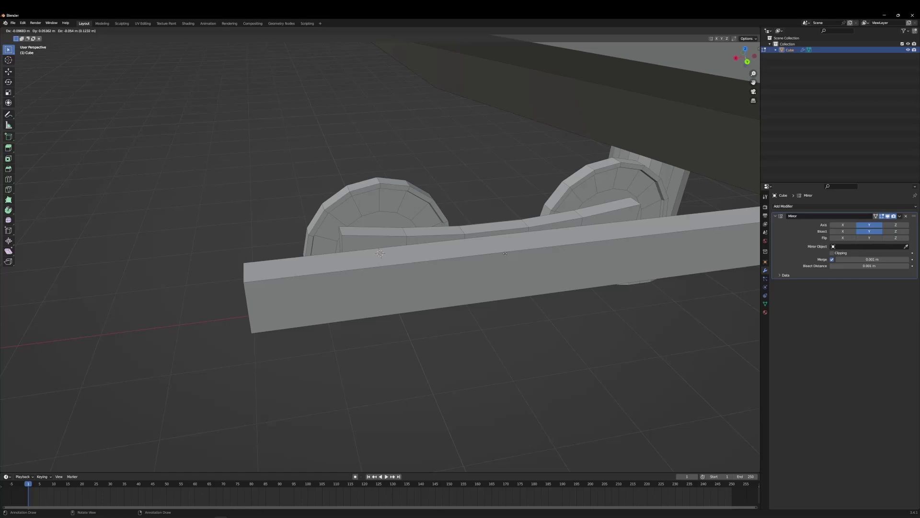
click(488, 265)
key(s)
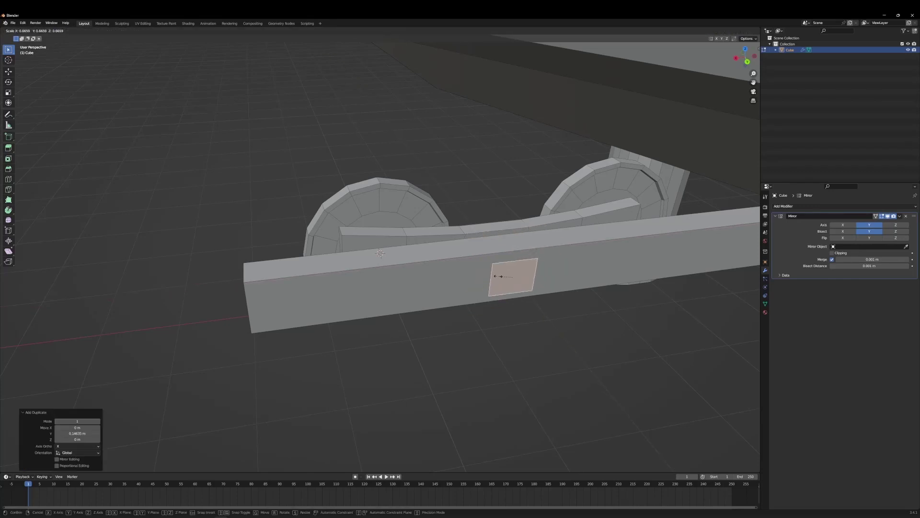
right_click(481, 263)
Select the whole connected end board in X-ray and slide it along Y
middle_drag(513, 252, 450, 225)
key(shift+z)
key(shift+z)
key(ctrl+z)
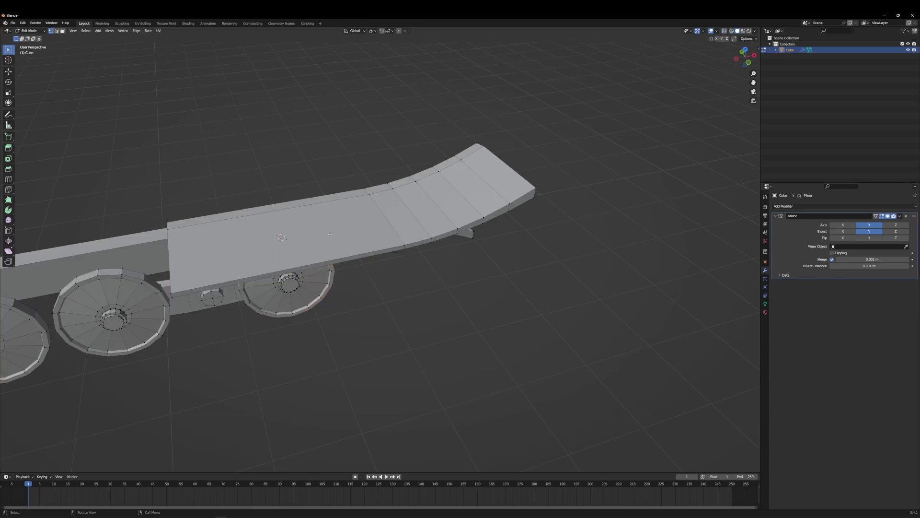
key(l)
middle_drag(340, 237, 339, 276)
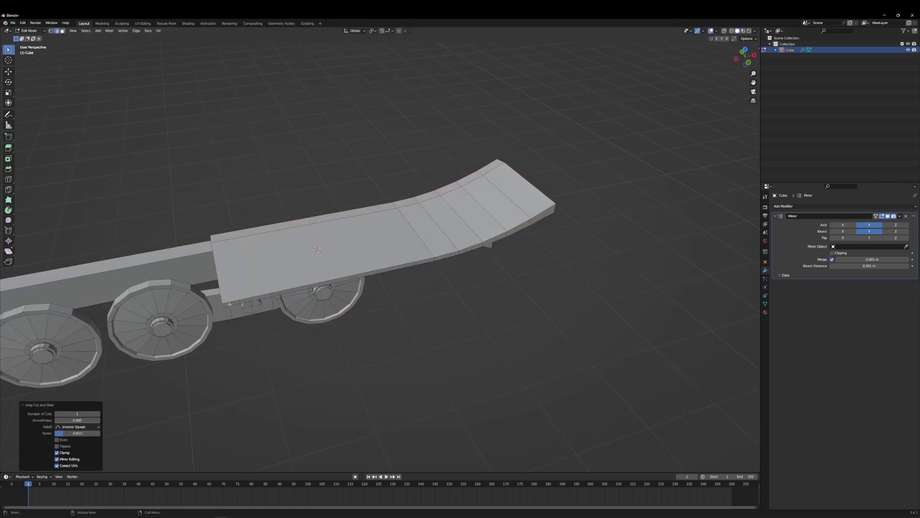
middle_drag(229, 304, 481, 345)
click(221, 289)
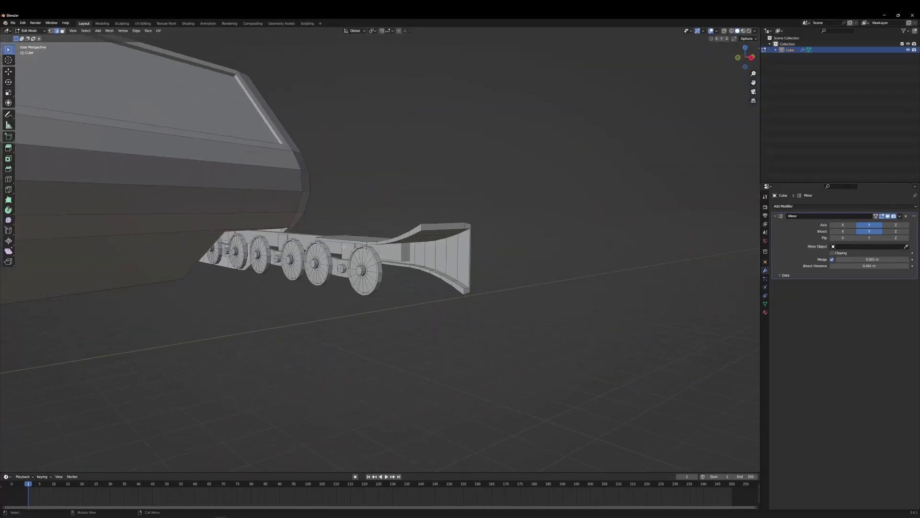
scroll(391, 241, up, 3)
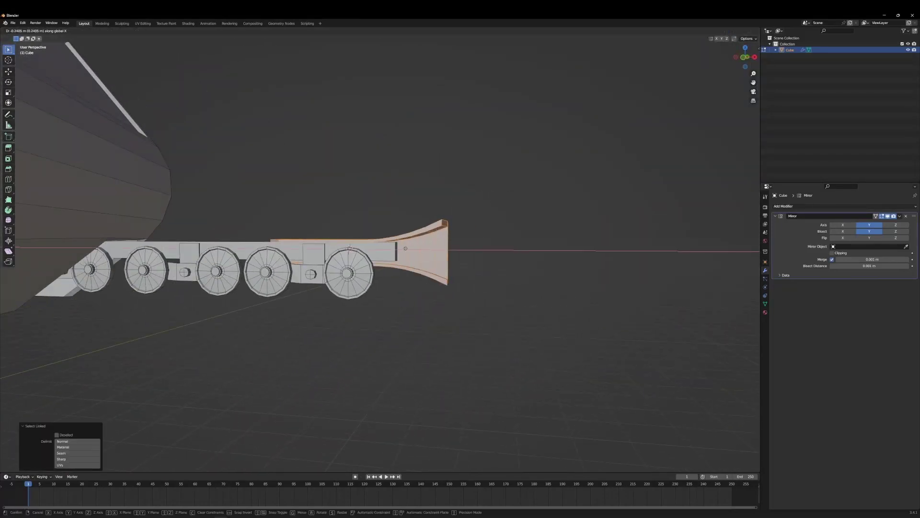
Move the rail pieces into position along X
click(406, 248)
middle_drag(406, 248, 466, 301)
click(349, 247)
scroll(412, 261, down, 3)
scroll(588, 291, up, 6)
Bridge the two rail ends into a crossbar with Bridge Edge Loops, edge-slide and loop-cut the rail, and adjust the circle's vertex count
key(shift+2)
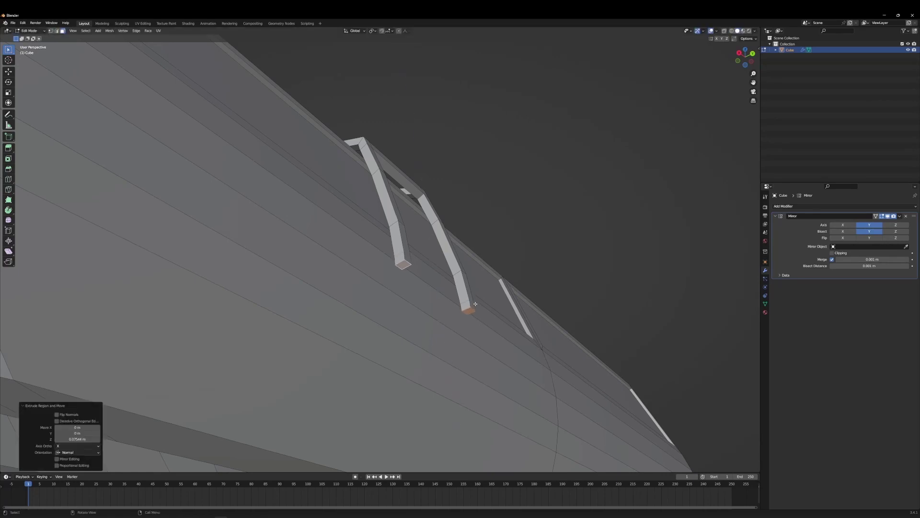
middle_drag(470, 296, 473, 324)
key(F3)
text(brig)
key(Return)
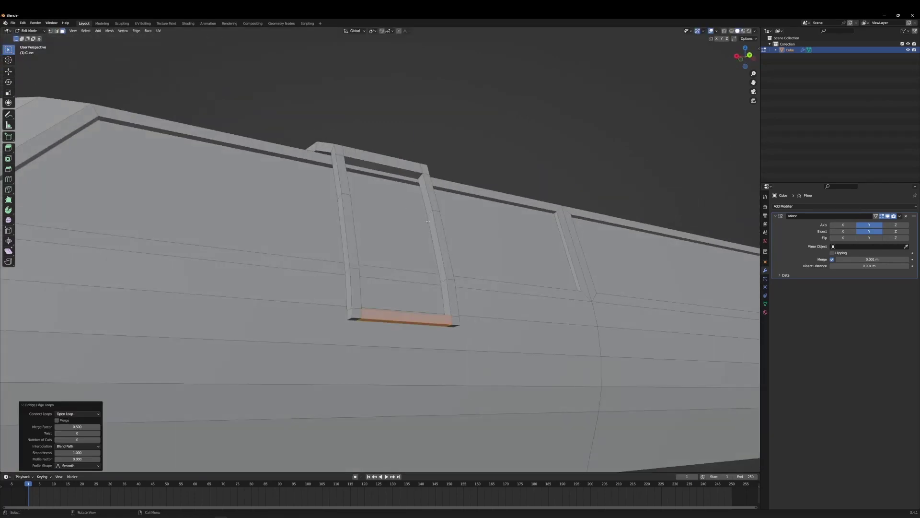
click(351, 201)
middle_drag(351, 200, 421, 137)
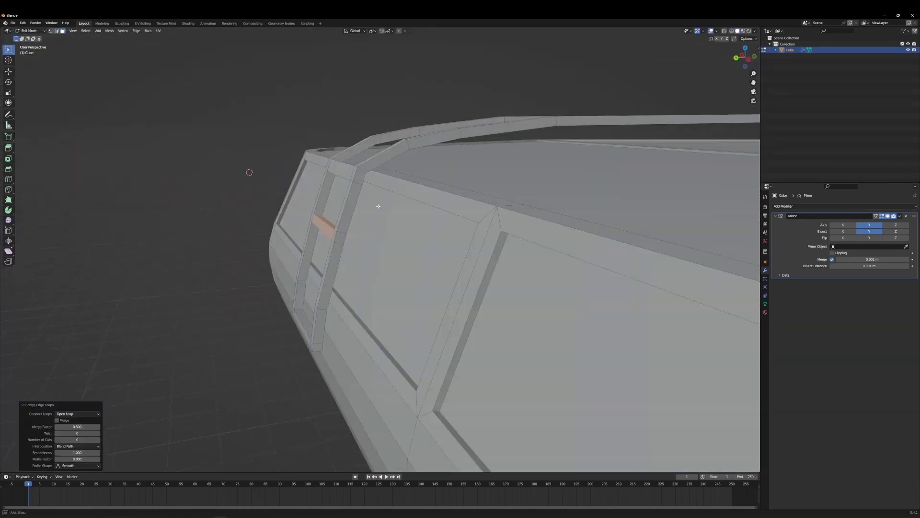
key(ctrl+r)
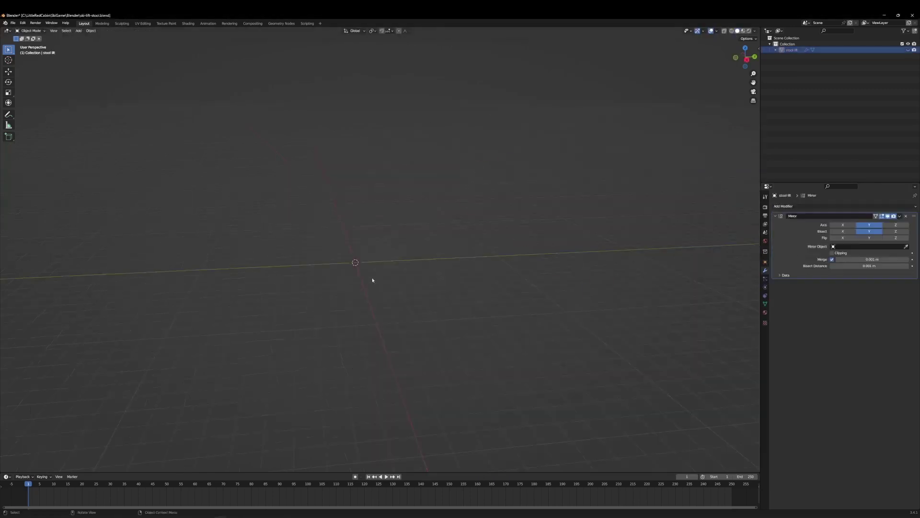
click(81, 402)
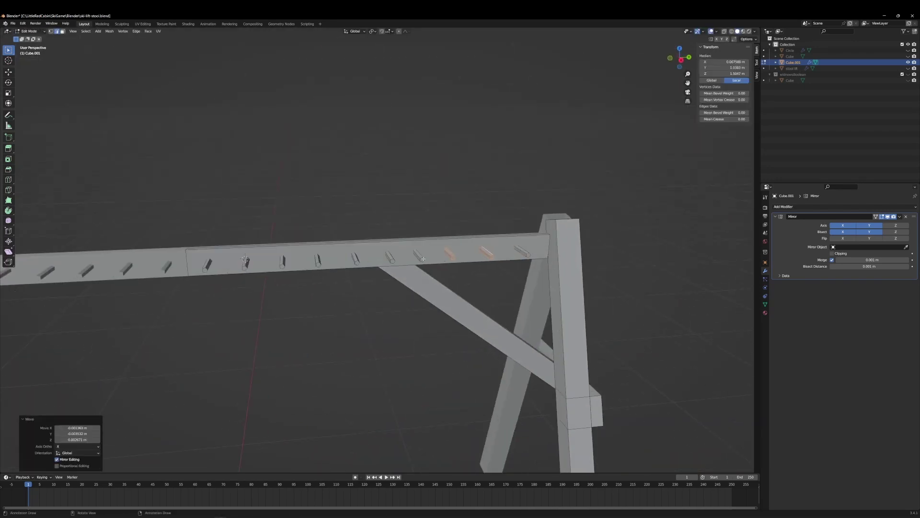
Zoom out over the whole A-frame rack, deselect, then extrude the selected faces further
middle_drag(317, 261, 512, 249)
click(512, 248)
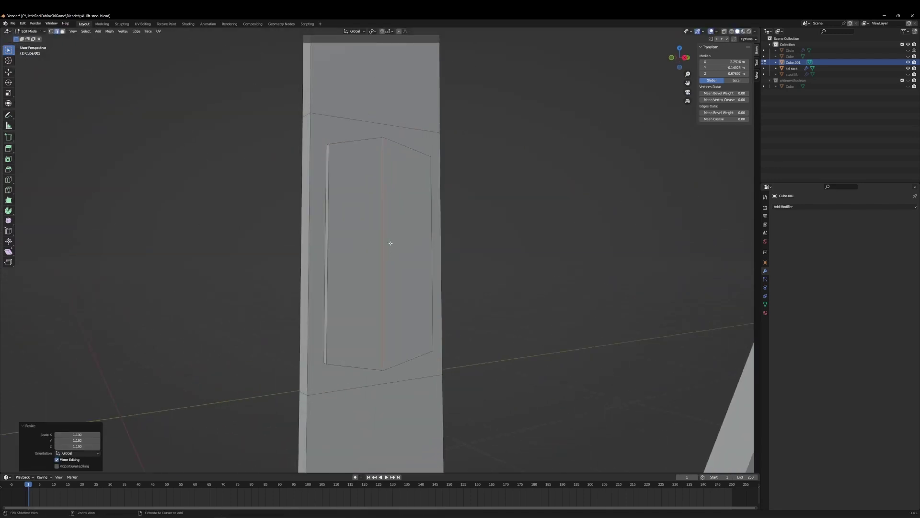
middle_drag(401, 332, 427, 353)
key(e)
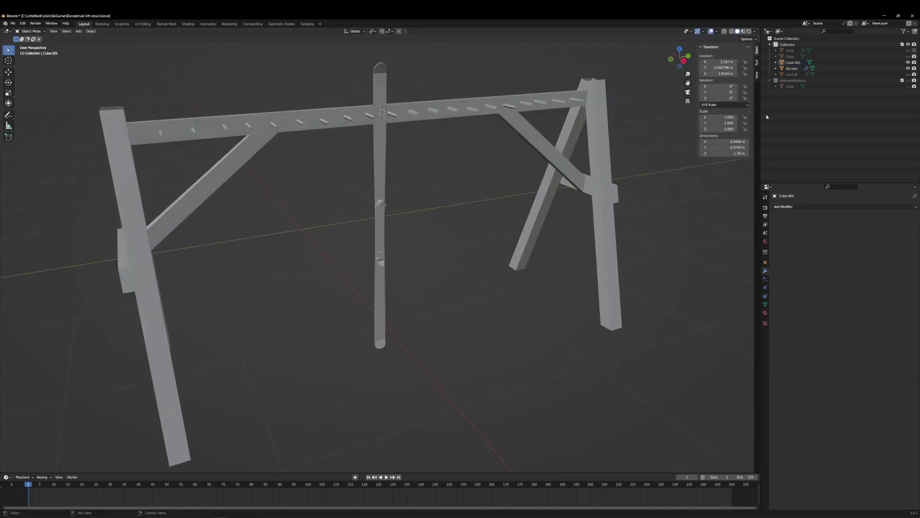
Add a cylinder as the thin pole rod and loop-cut it
key(shift+a)
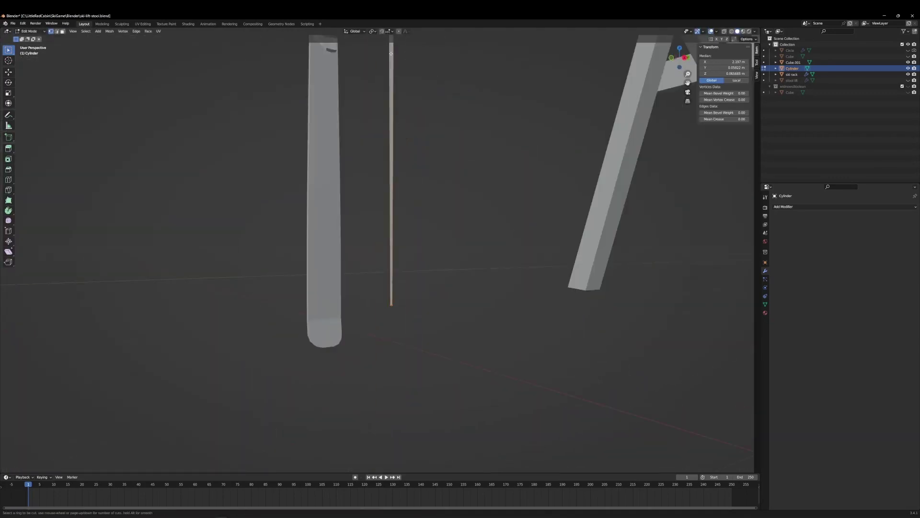
click(433, 375)
middle_drag(433, 376, 345, 438)
scroll(414, 347, down, 5)
scroll(415, 247, down, 5)
scroll(345, 438, up, 5)
Shrink/fatten a face loop near the pole's tip into the basket ring
alt+click(365, 300)
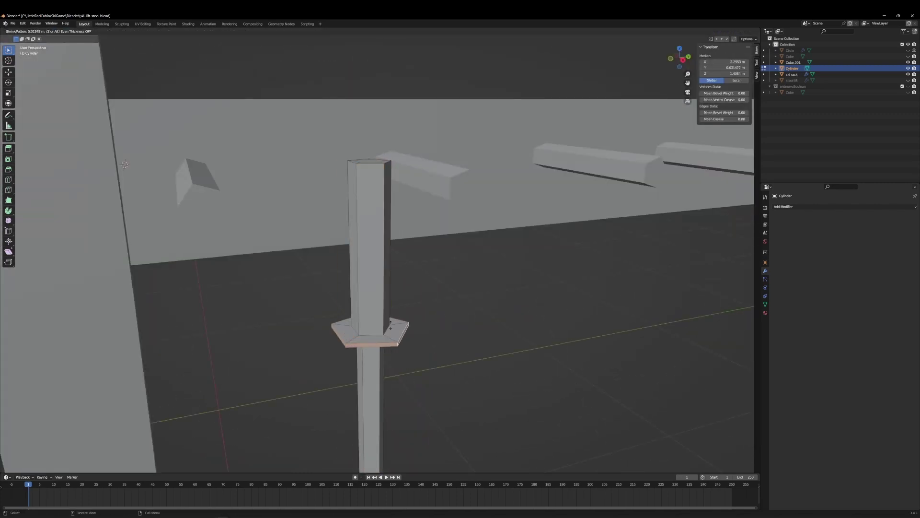
right_click(391, 325)
scroll(390, 324, down, 5)
key(super)
key(Escape)
middle_drag(403, 312, 685, 395)
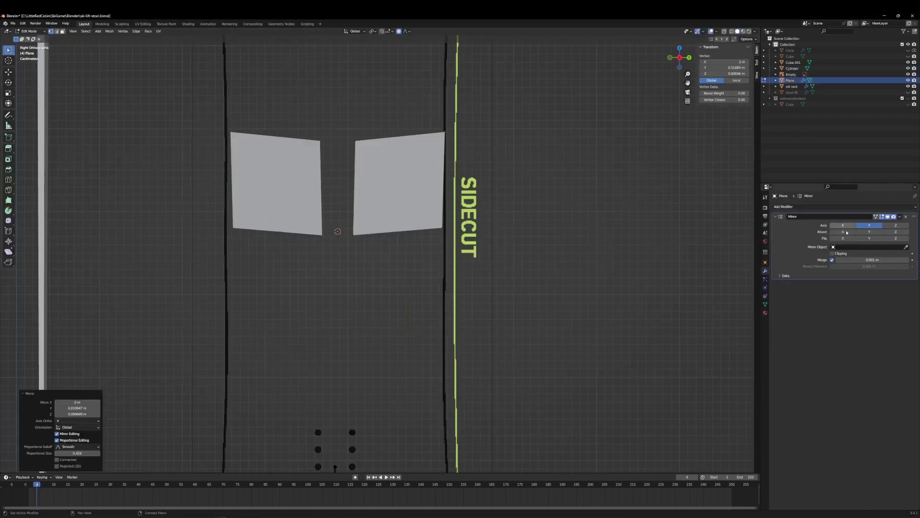
Enable Mirror Bisect on Y and drag outline vertices with proportional editing along the sidecut
click(869, 232)
scroll(460, 288, down, 4)
key(g)
shift+scroll(401, 215, up, 8)
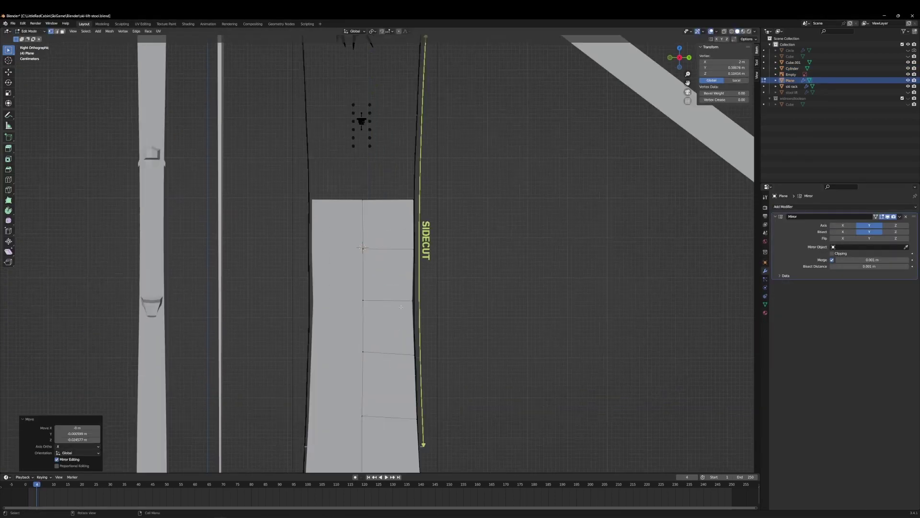
click(441, 115)
click(444, 322)
shift+scroll(445, 322, down, 4)
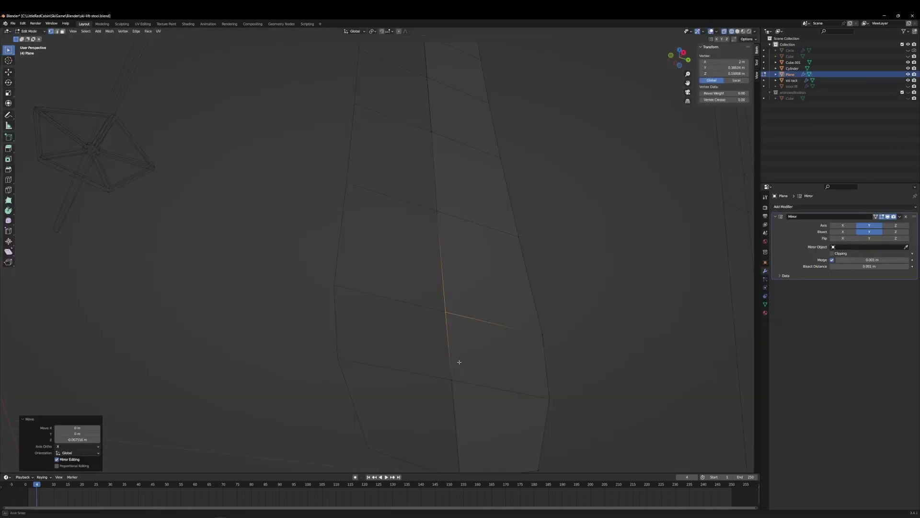
scroll(459, 362, down, 6)
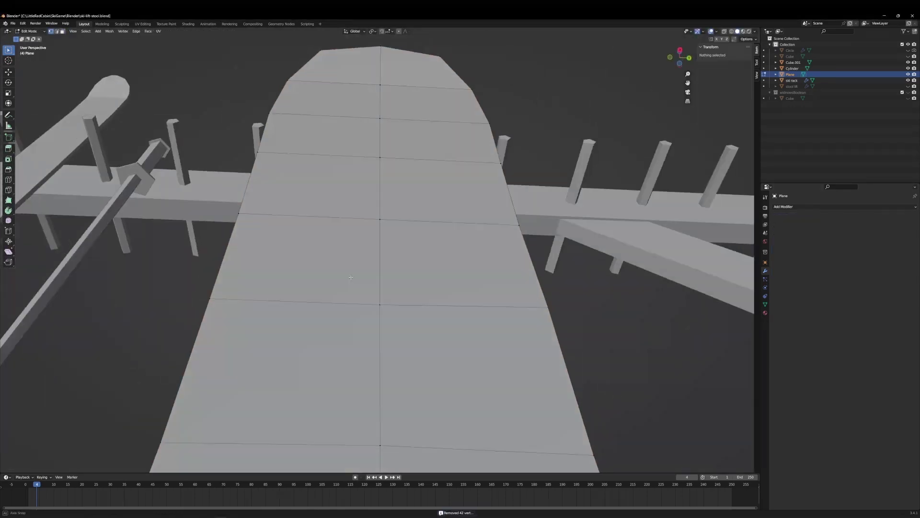
Merge the snowboard's duplicate vertices by distance, then deselect everything
key(a)
key(m)
key(b)
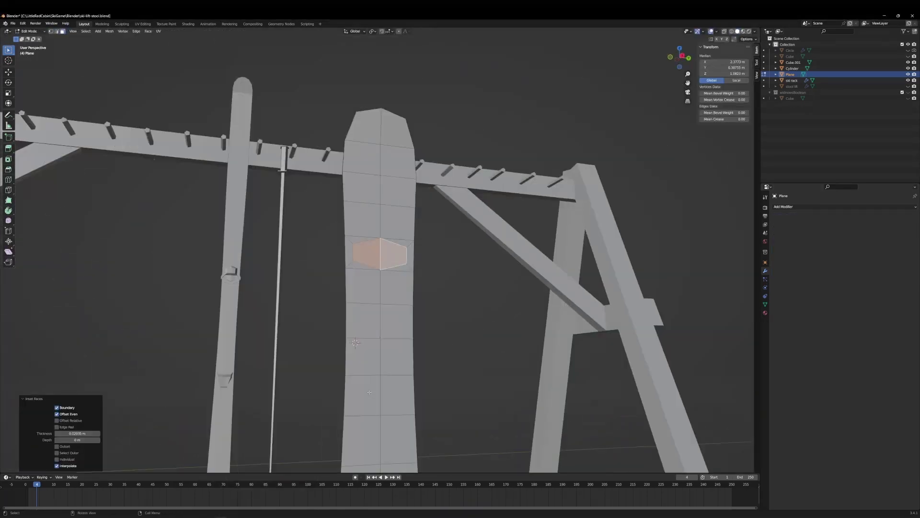
key(alt+a)
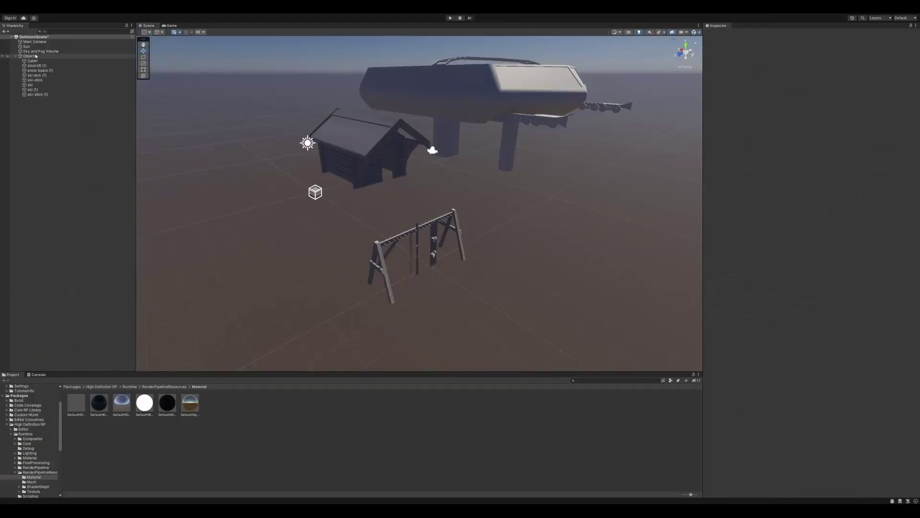
Raise the Main Camera, tilt it down toward the scene, and set the Game view to 16:10
click(35, 41)
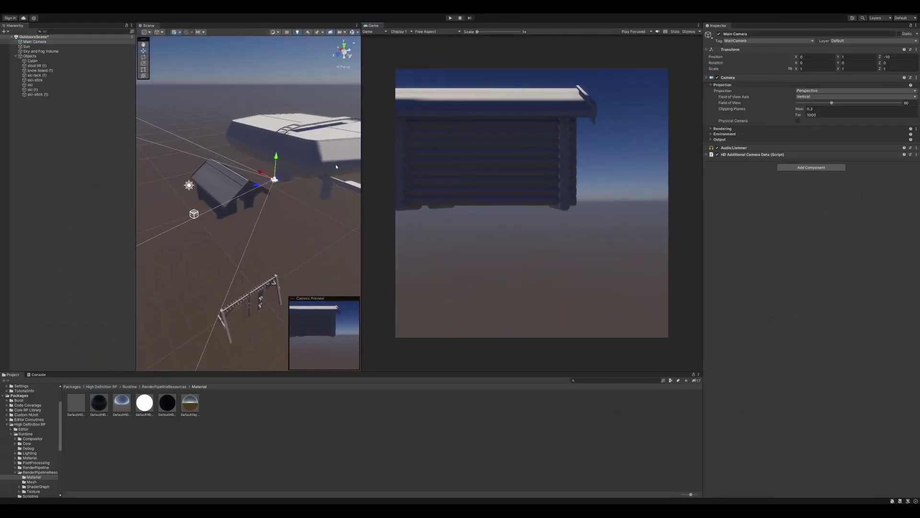
alt+drag(336, 166, 242, 115)
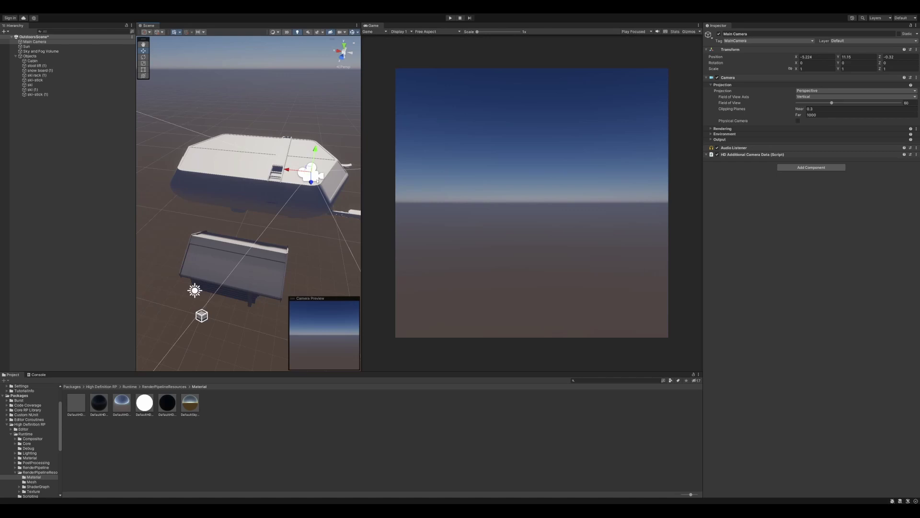
key(e)
drag(317, 180, 333, 168)
click(425, 31)
click(434, 62)
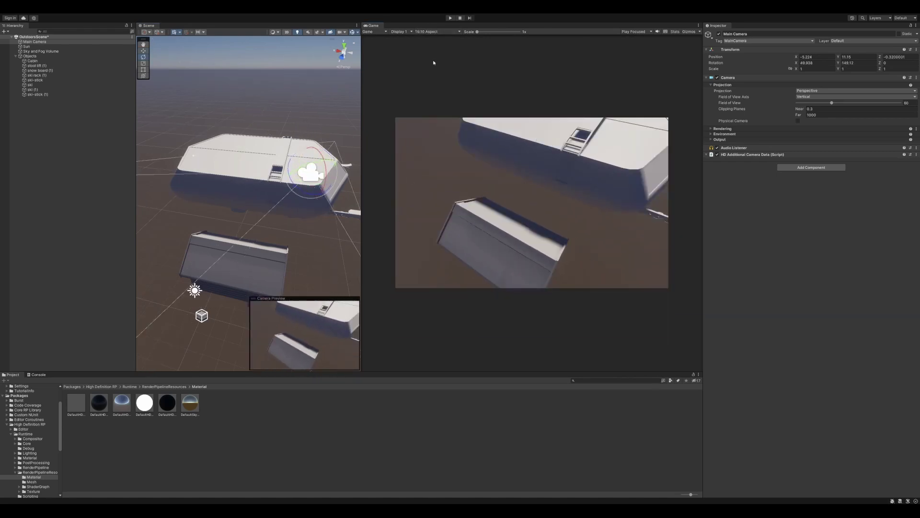
Move the camera farther back and up and rotate it to frame the cabin
alt+drag(336, 216, 305, 146)
key(w)
key(e)
drag(313, 102, 374, 139)
key(w)
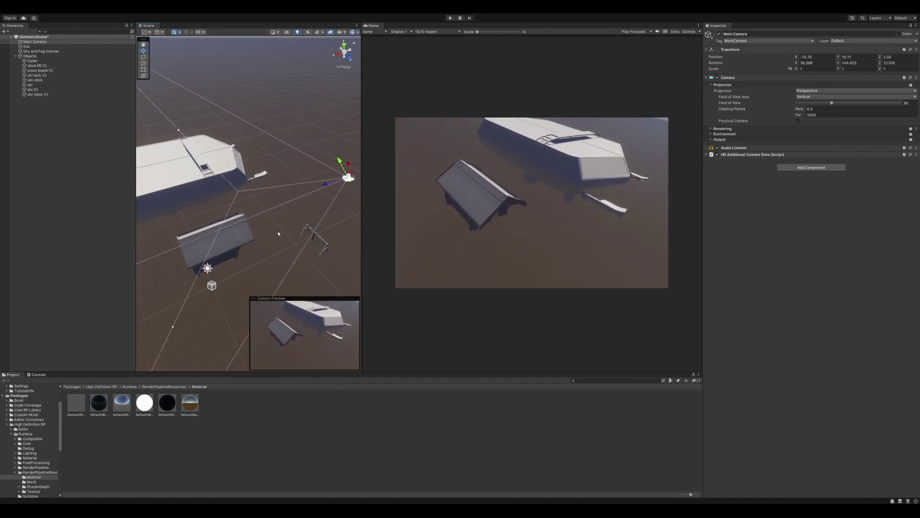
click(225, 240)
drag(362, 202, 495, 201)
Turn the cabin around its vertical axis and shift the gondola building to the right
key(f)
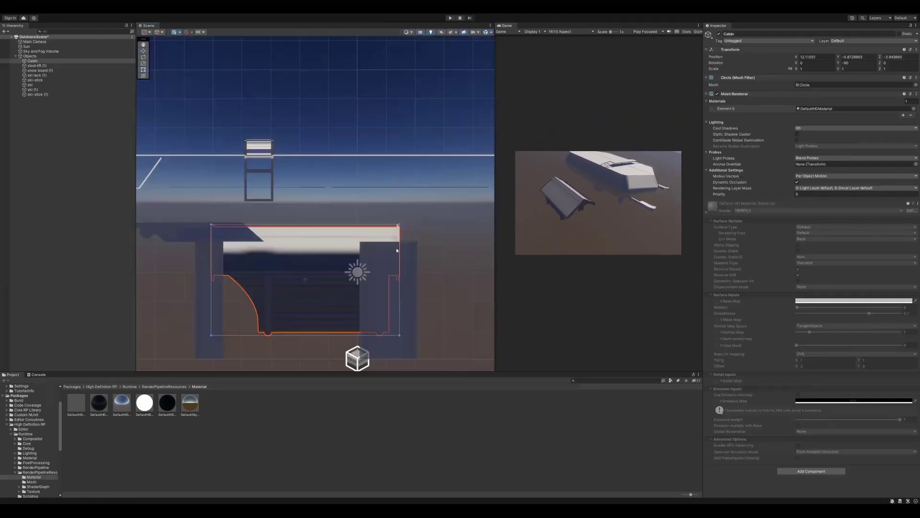
mouse_move(397, 250)
alt+mouse_down()
mouse_move(339, 230)
mouse_move(387, 226)
mouse_move(366, 224)
mouse_move(392, 253)
alt+mouse_up()
key(e)
key(w)
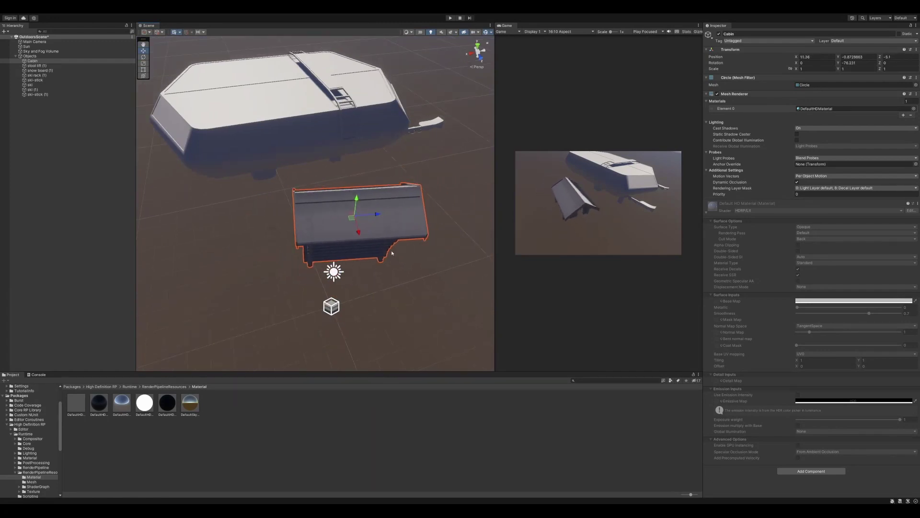
click(294, 113)
drag(294, 113, 308, 119)
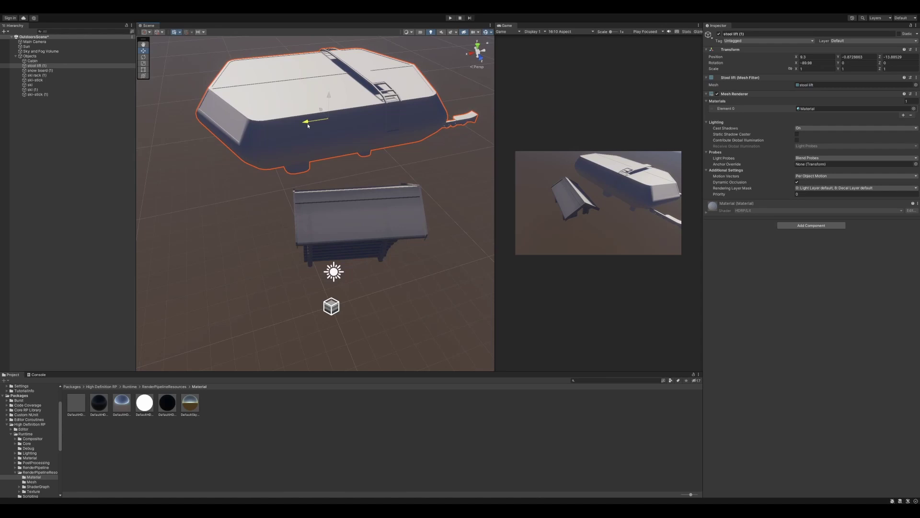
Angle a second cabin beside the first and move the first cabin left
click(350, 223)
drag(351, 224, 910, 203)
key(e)
drag(264, 219, 242, 225)
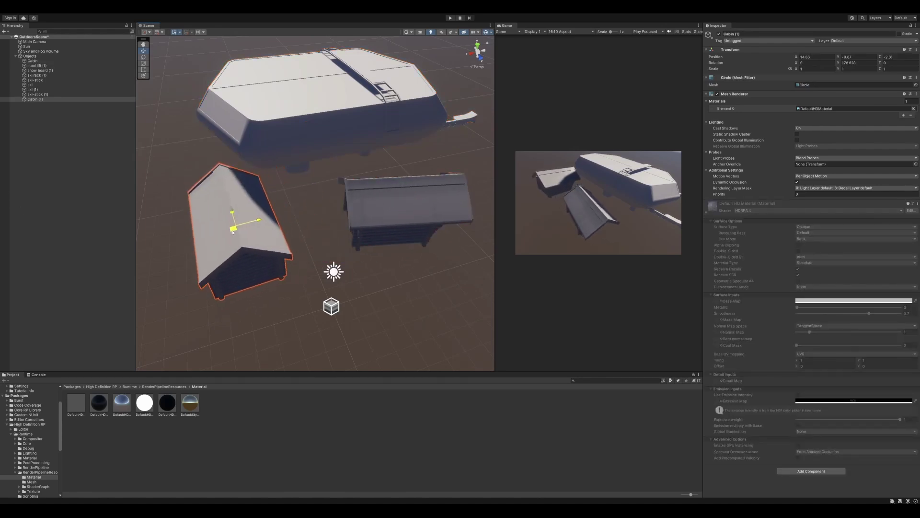
click(407, 209)
drag(359, 226, 383, 206)
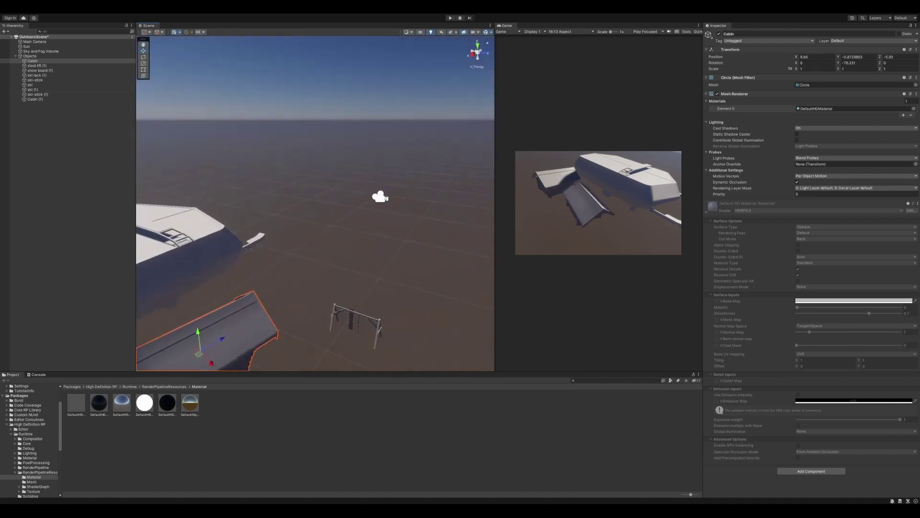
Raise the main camera over the scene and tilt it toward the buildings
click(380, 195)
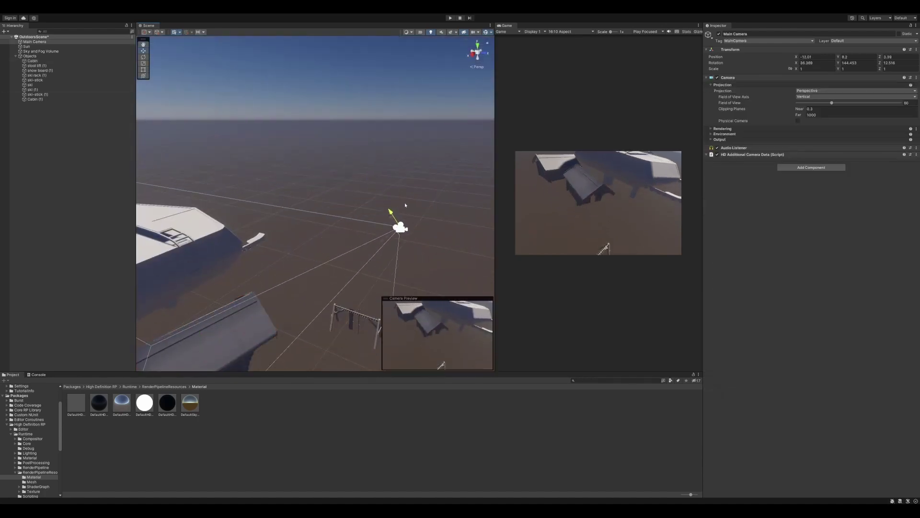
drag(366, 185, 430, 191)
key(e)
scroll(363, 218, down, 2)
Reframe the main camera's shot and nudge the second cabin into place near the ski racks
click(397, 264)
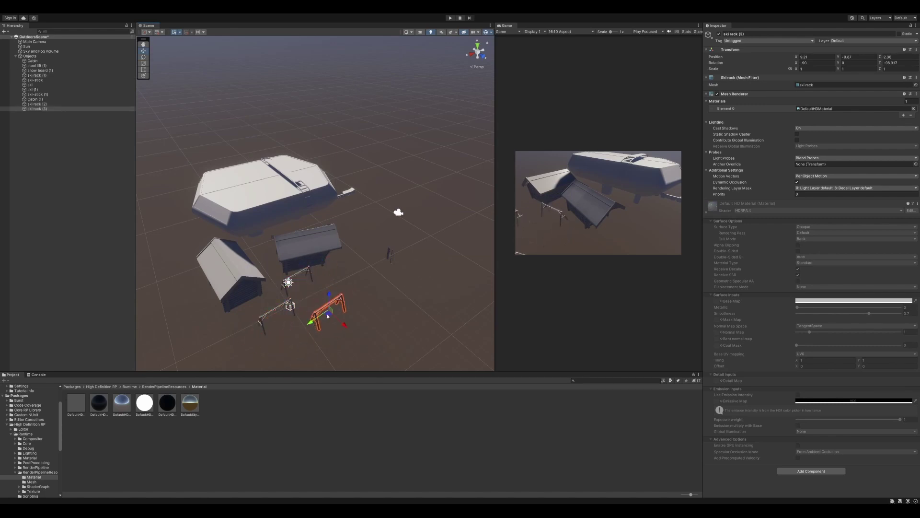
alt+drag(312, 322, 199, 256)
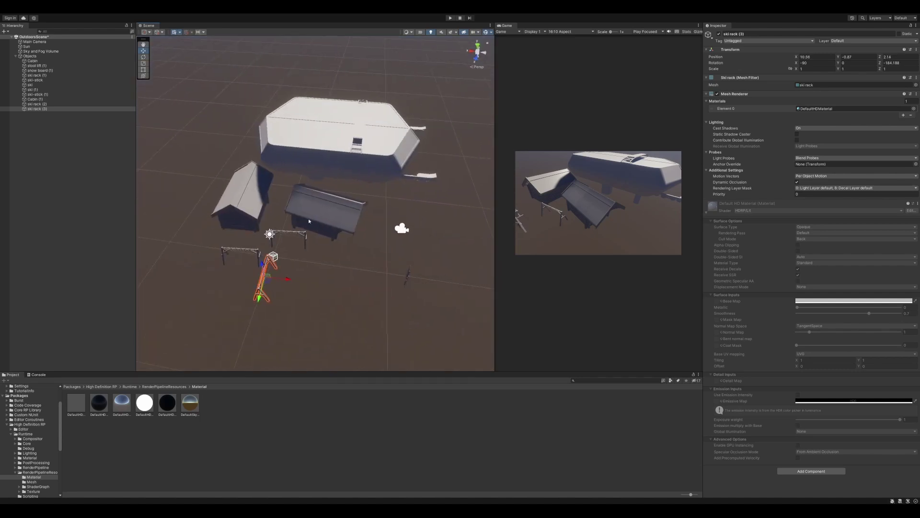
click(402, 228)
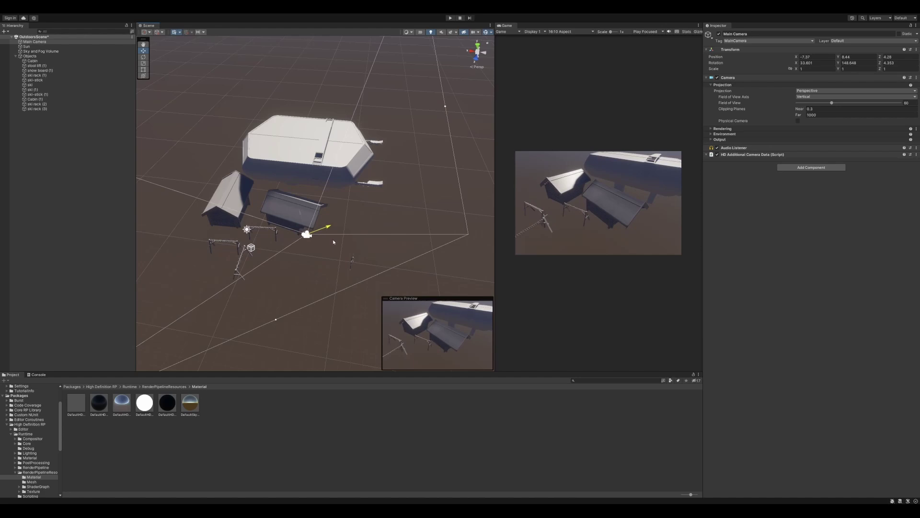
mouse_move(360, 216)
alt+mouse_down()
mouse_move(383, 216)
mouse_move(363, 220)
alt+mouse_up()
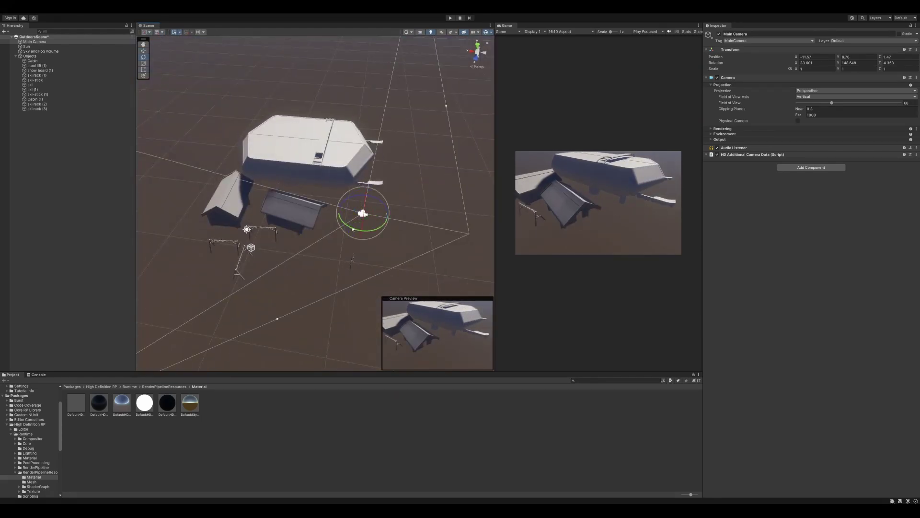
drag(353, 229, 324, 225)
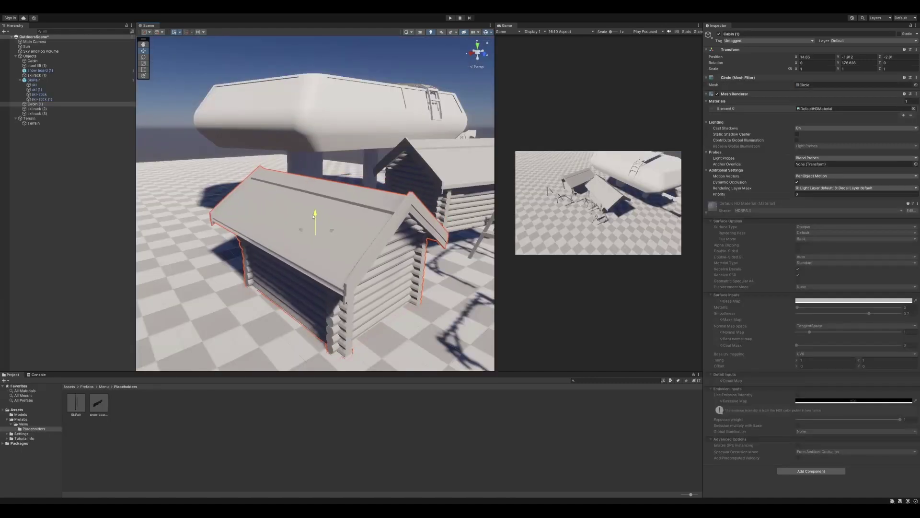
drag(314, 215, 315, 207)
alt+drag(315, 208, 389, 242)
Lift the gondola building slightly above the ground
click(345, 187)
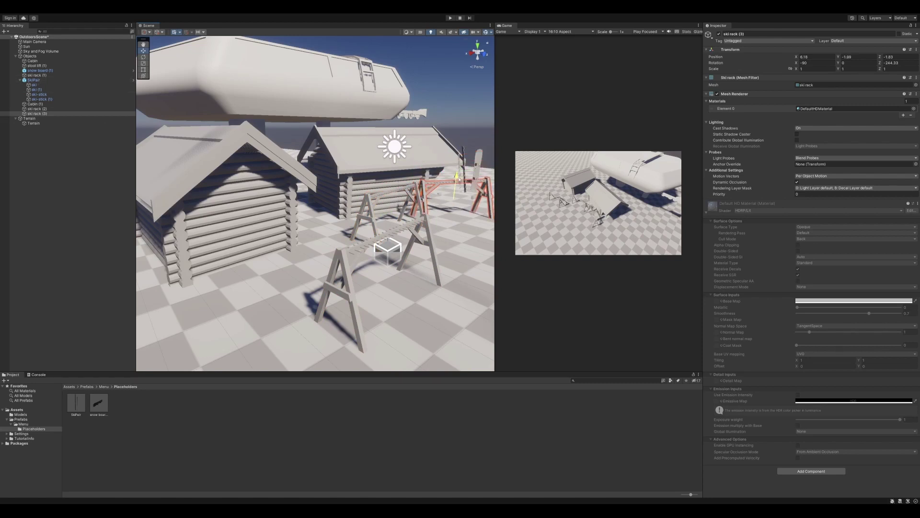
click(476, 186)
click(306, 92)
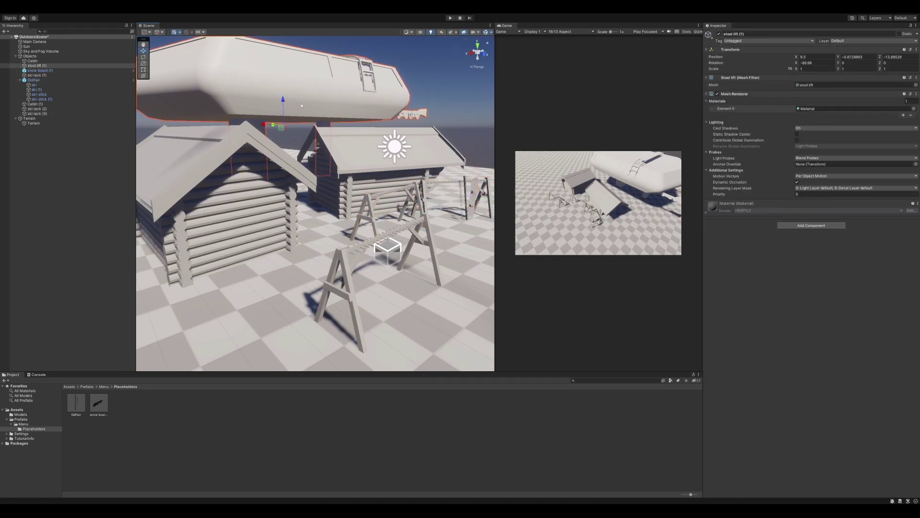
key(f)
drag(312, 122, 311, 103)
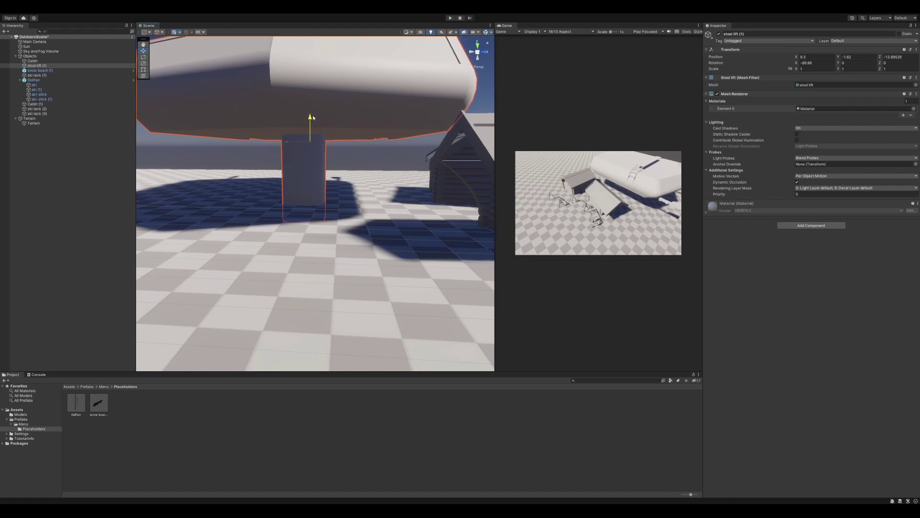
right_drag(311, 103, 308, 217)
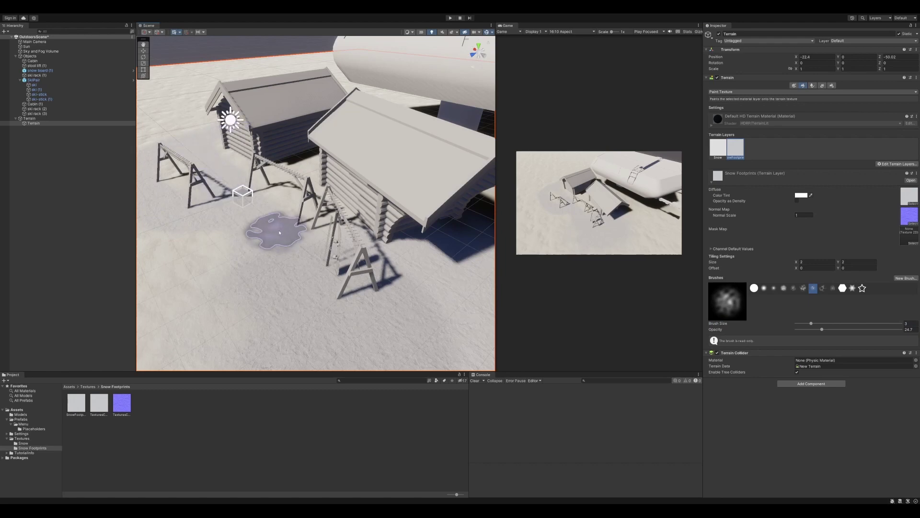
Lower the brush opacity, pick the Snow terrain layer, and shrink the brush to its minimum
scroll(280, 233, down, 5)
drag(829, 324, 829, 324)
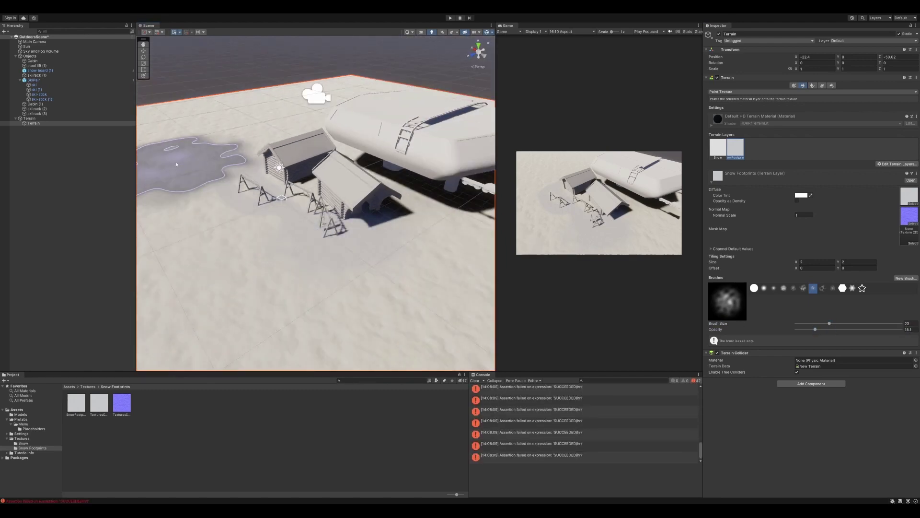
scroll(274, 259, up, 5)
click(718, 147)
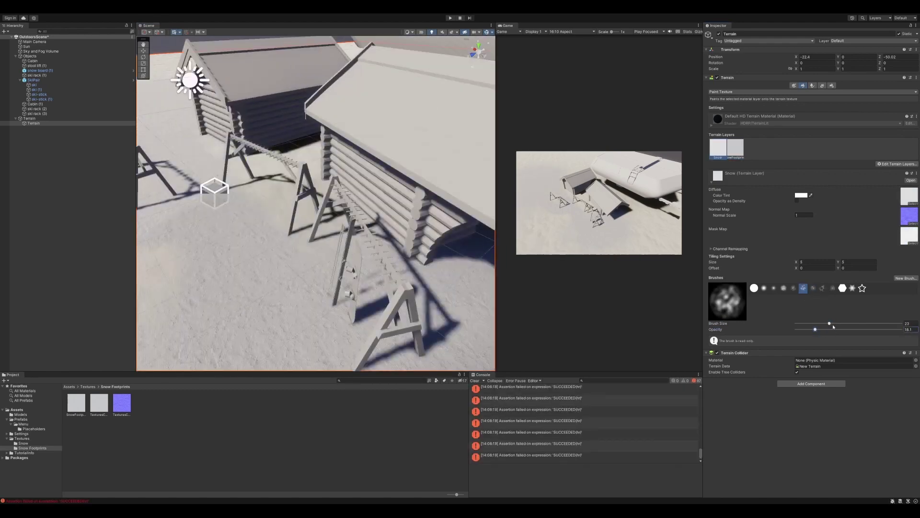
drag(830, 323, 801, 324)
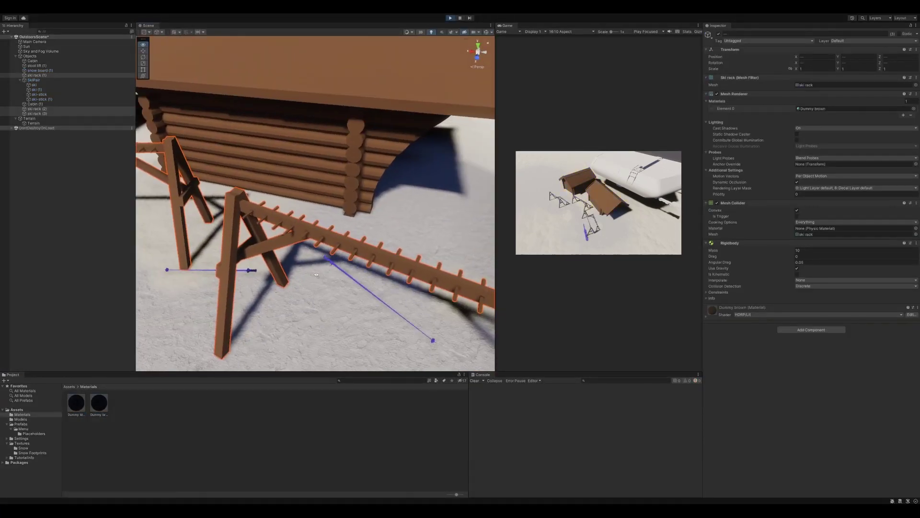
Move the snowboard onto the ski rack and check its placement from above
alt+drag(317, 275, 297, 182)
scroll(297, 183, down, 3)
click(329, 237)
drag(329, 236, 311, 144)
click(34, 85)
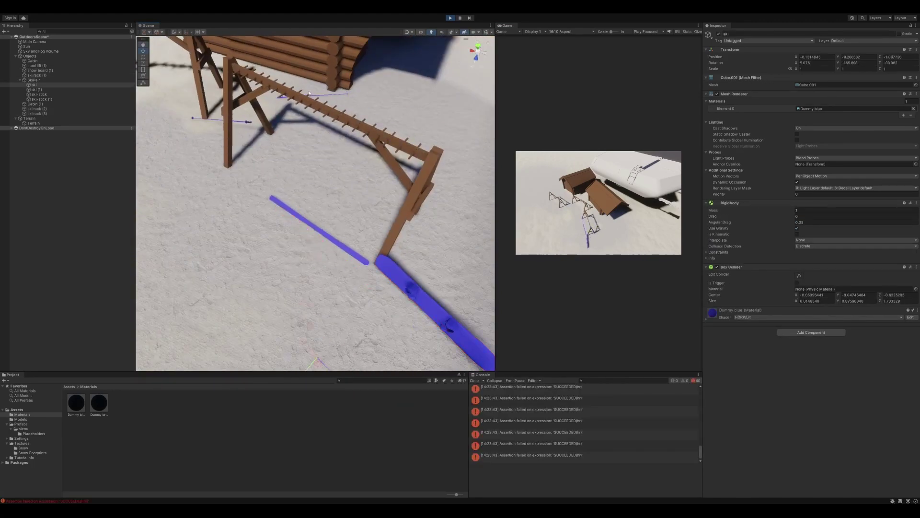
click(430, 332)
alt+drag(430, 332, 346, 338)
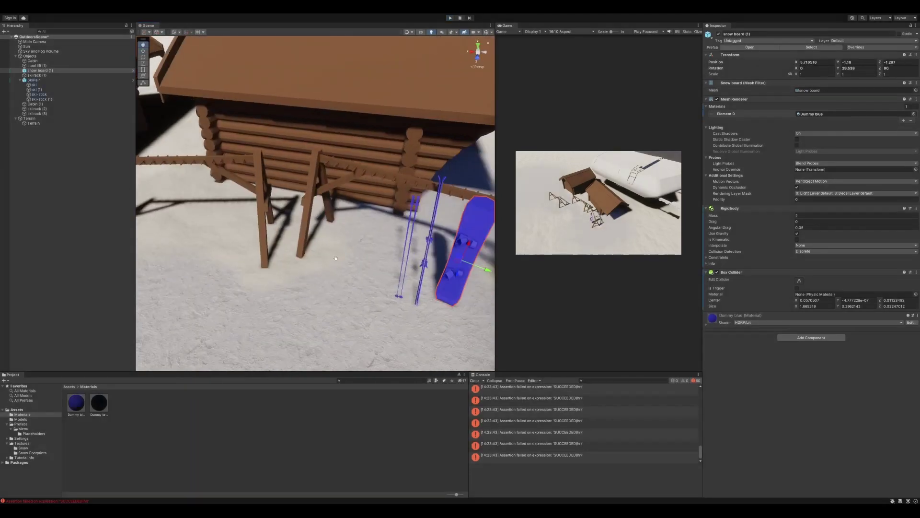
Test the Rigidbodies in Play mode, then stop and reselect the ski stick, ski and snowboard
click(450, 18)
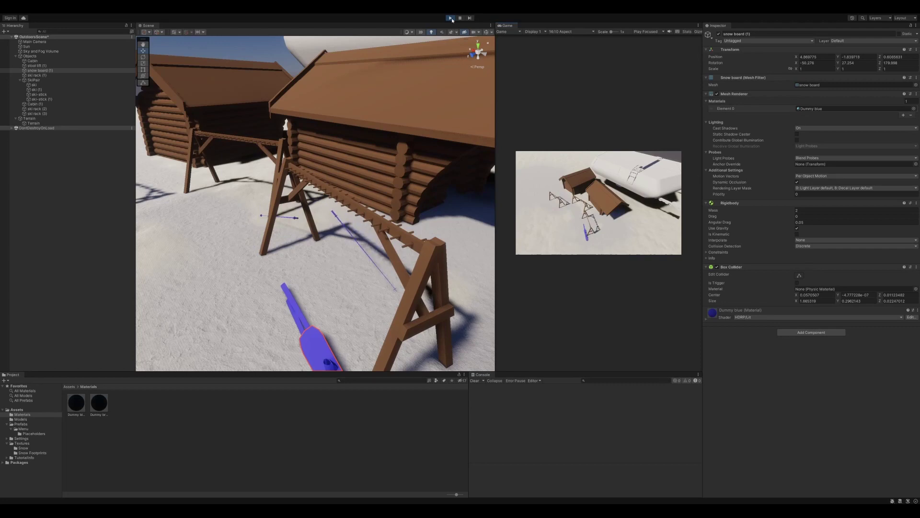
click(343, 216)
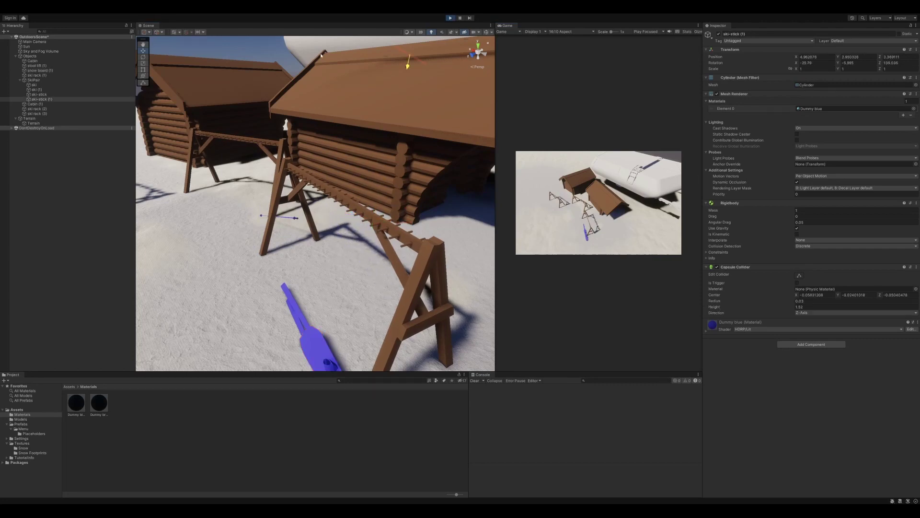
key(f)
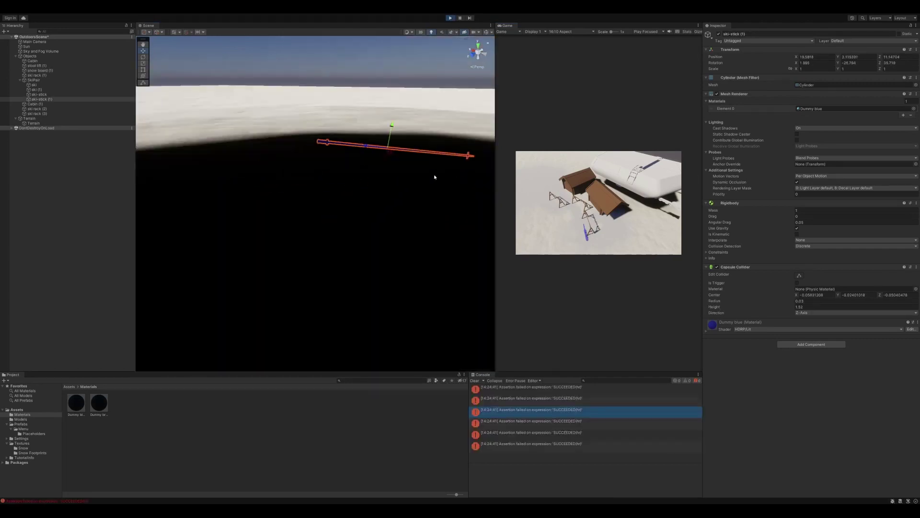
key(ctrl+p)
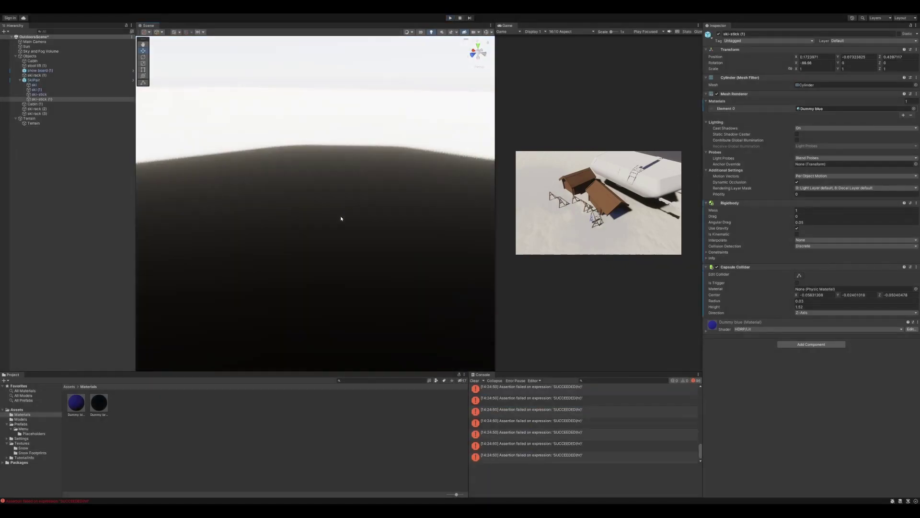
key(f)
ctrl+click(405, 262)
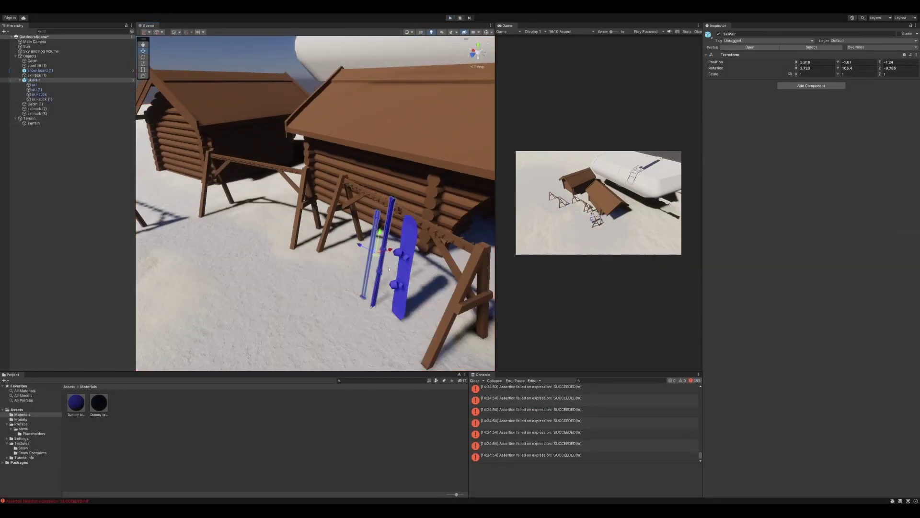
ctrl+click(373, 241)
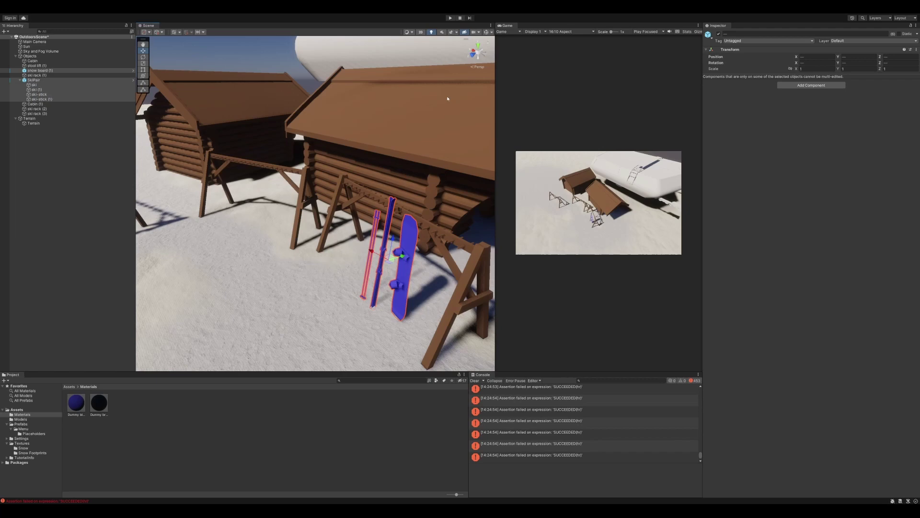
click(44, 99)
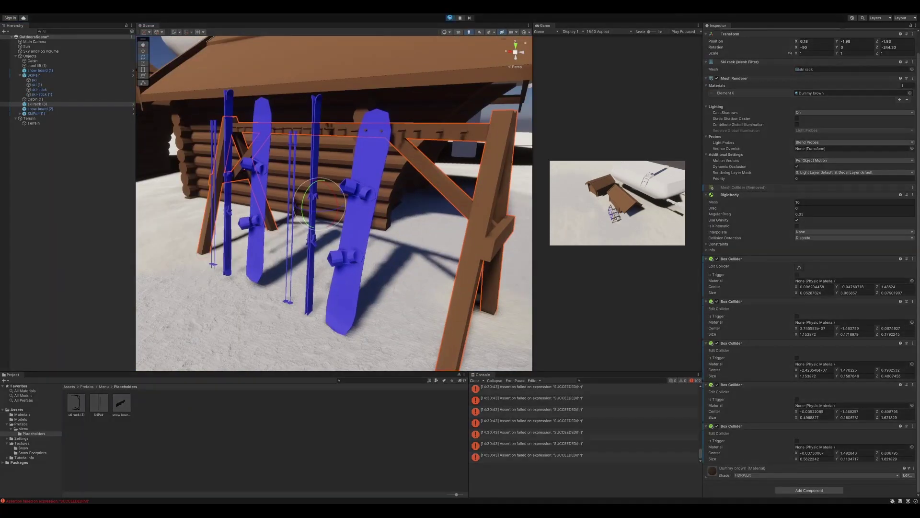
Enter play mode and inspect the two skis, the snowboard and the Terrain as they settle
click(450, 19)
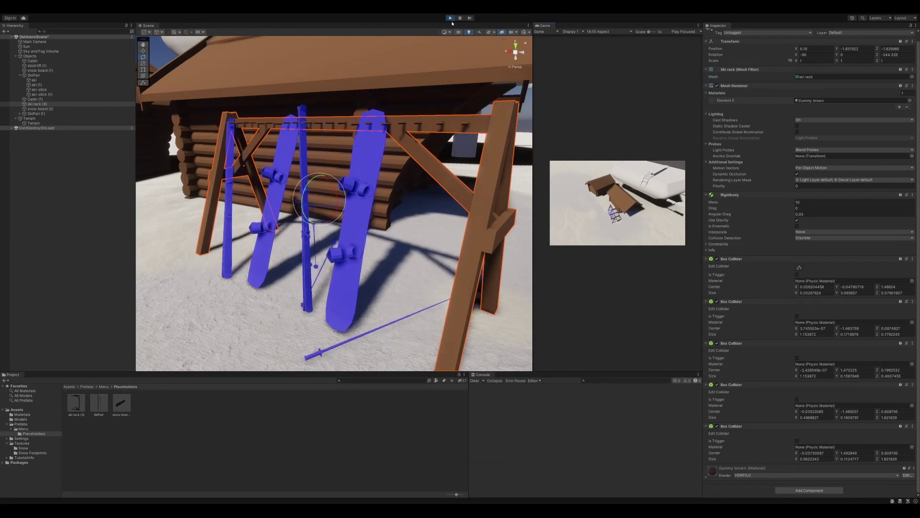
click(307, 206)
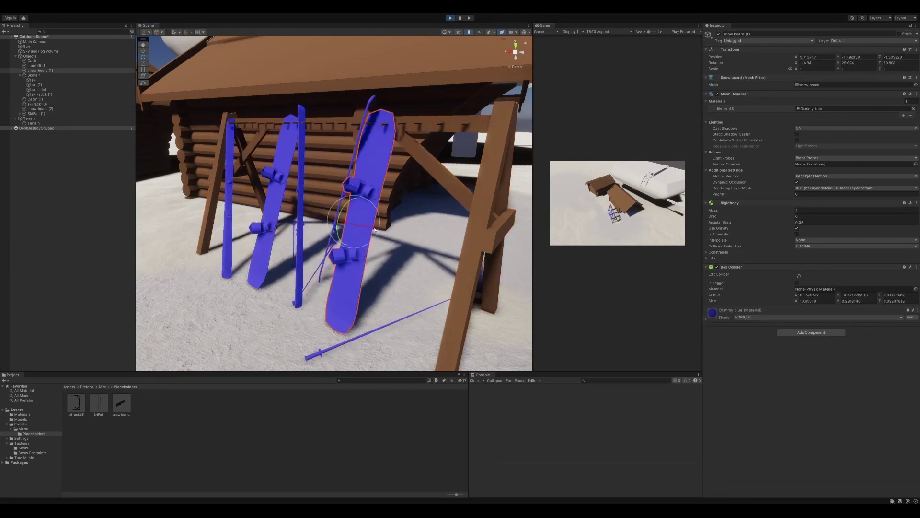
click(306, 236)
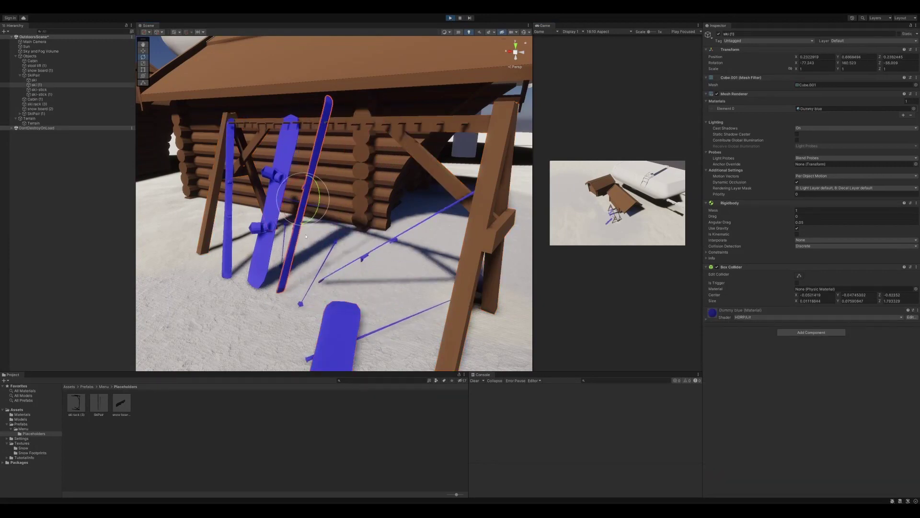
right_drag(309, 250, 404, 227)
click(379, 231)
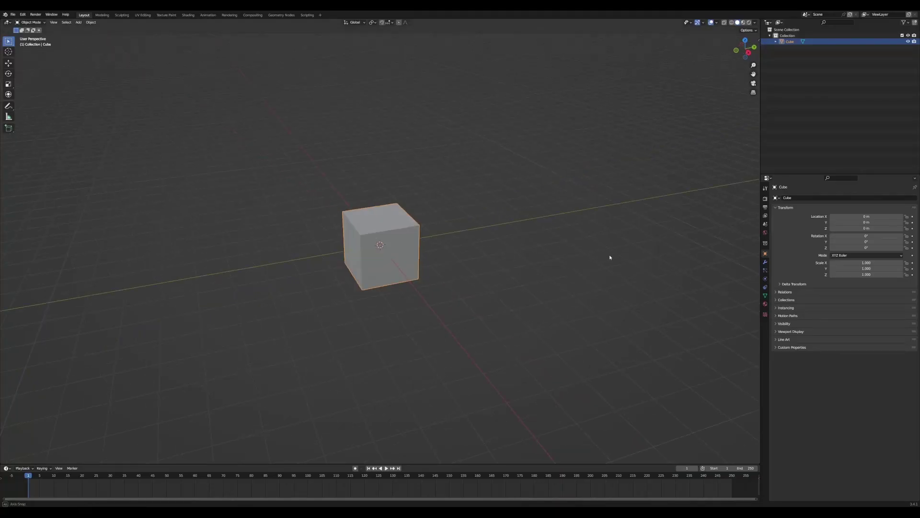
key(KP_3)
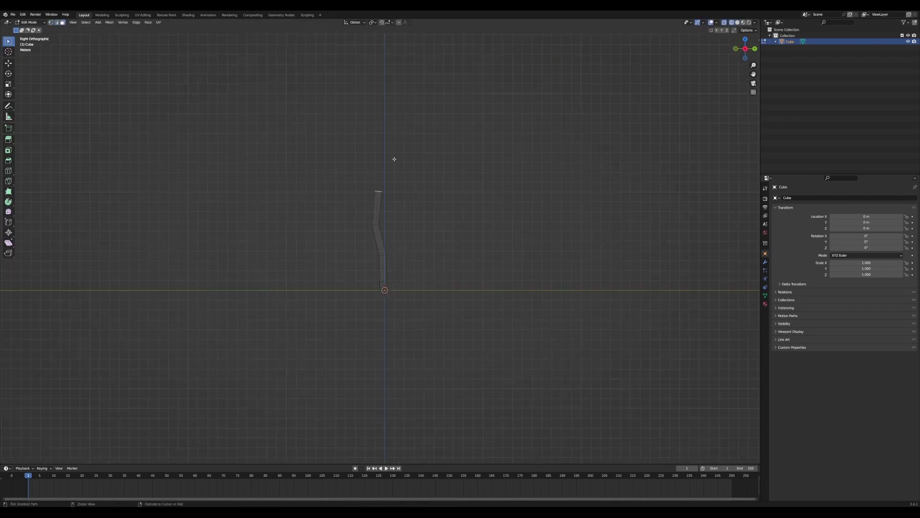
Bend and resize the thin trunk proportionally, then smooth it with a subdivision modifier
click(555, 130)
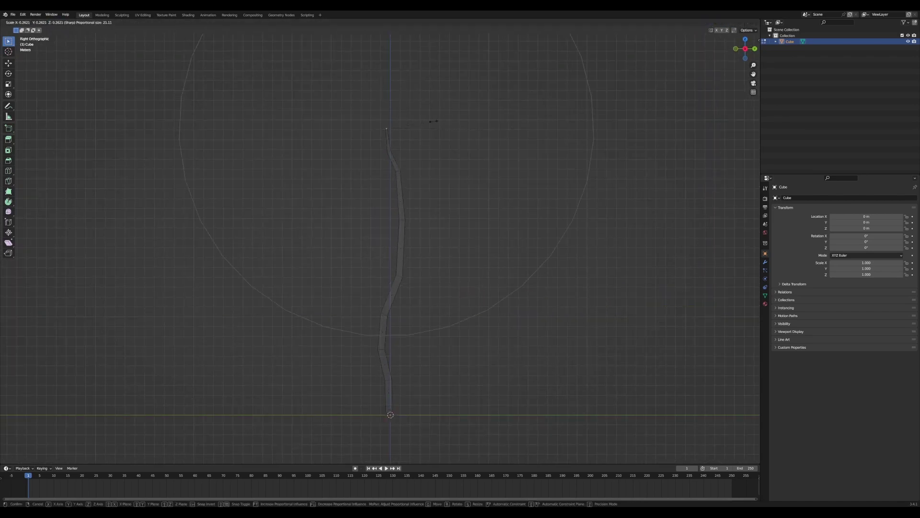
click(434, 121)
key(KP_1)
click(425, 333)
middle_drag(425, 333, 441, 261)
key(ctrl+1)
mouse_move(445, 316)
middle_down()
mouse_move(484, 307)
mouse_move(529, 322)
middle_up()
key(Tab)
key(shift+z)
Add a subdivided cube as the first leaf and position it on the trunk
key(shift+a)
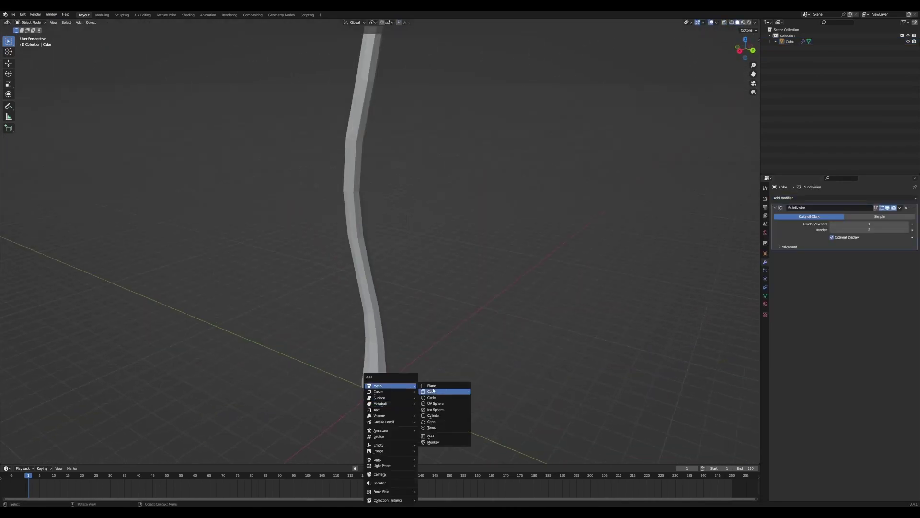
key(shift+a)
click(473, 392)
middle_drag(472, 392, 535, 350)
key(ctrl+1)
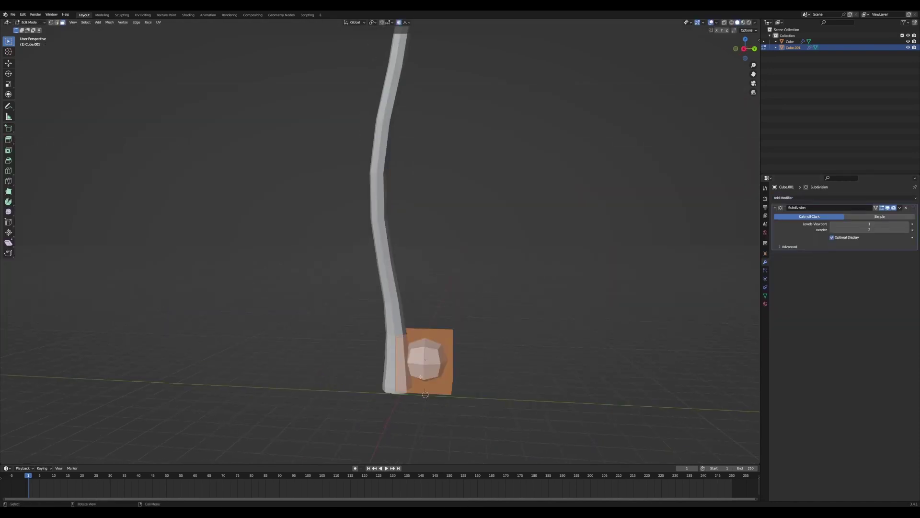
key(g)
key(KP_Decimal)
middle_drag(380, 239, 436, 348)
key(b)
key(g)
click(346, 189)
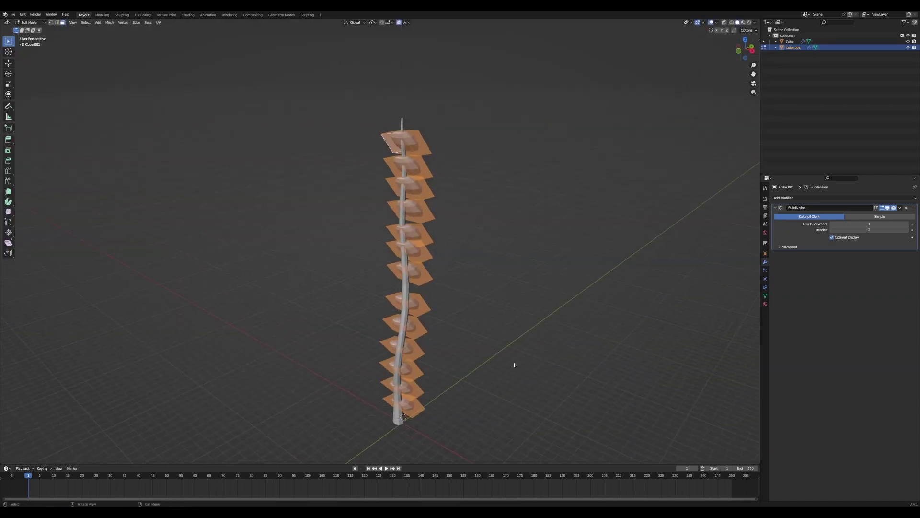
Stack the leaves up the trunk, duplicating the whole leaf set to extend the column
alt+middle_drag(515, 365, 456, 366)
key(g)
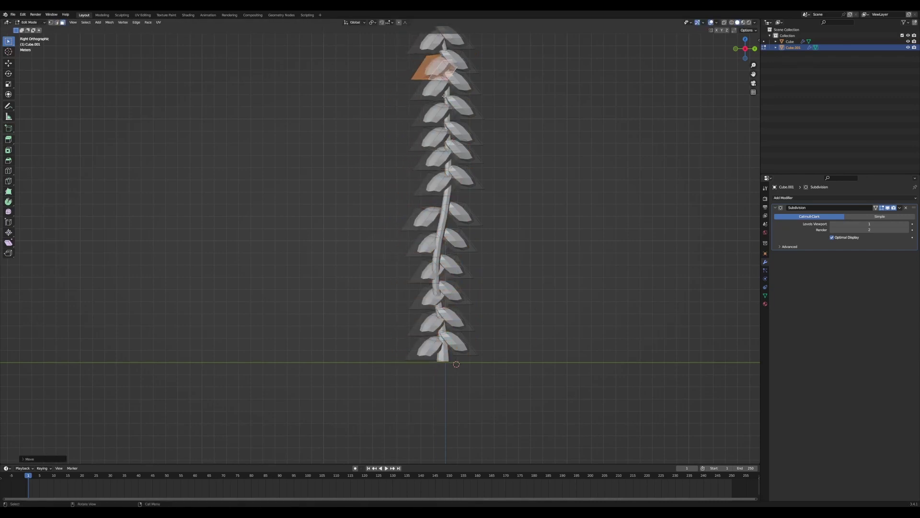
right_click(455, 366)
alt+middle_drag(455, 365, 508, 345)
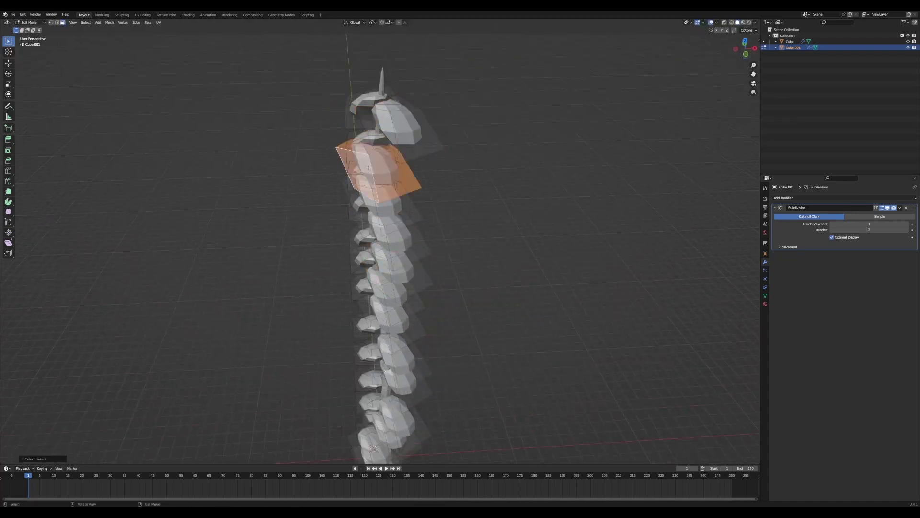
scroll(432, 318, down, 5)
alt+middle_drag(431, 318, 422, 288)
key(a)
scroll(401, 164, up, 5)
key(shift+d)
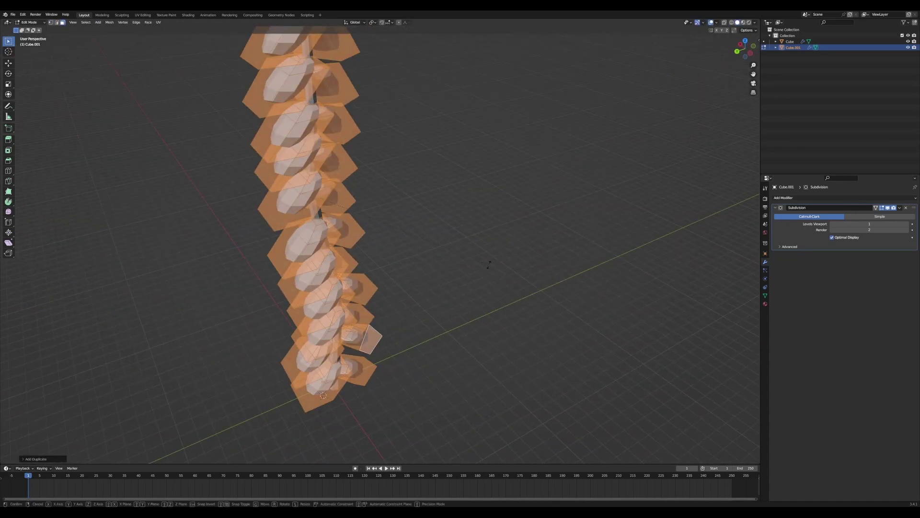
right_click(488, 264)
alt+middle_drag(488, 264, 478, 407)
key(alt+a)
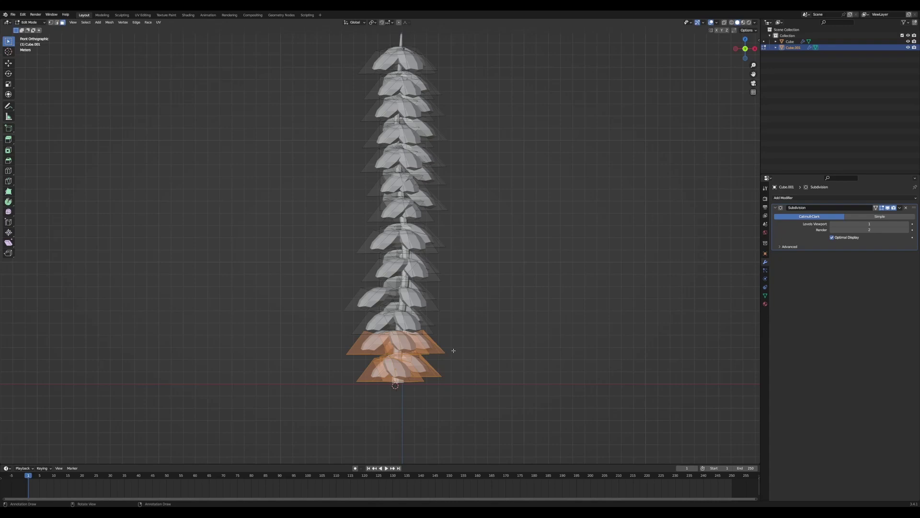
Twist the upper leaves around the trunk on the Z axis
click(577, 91)
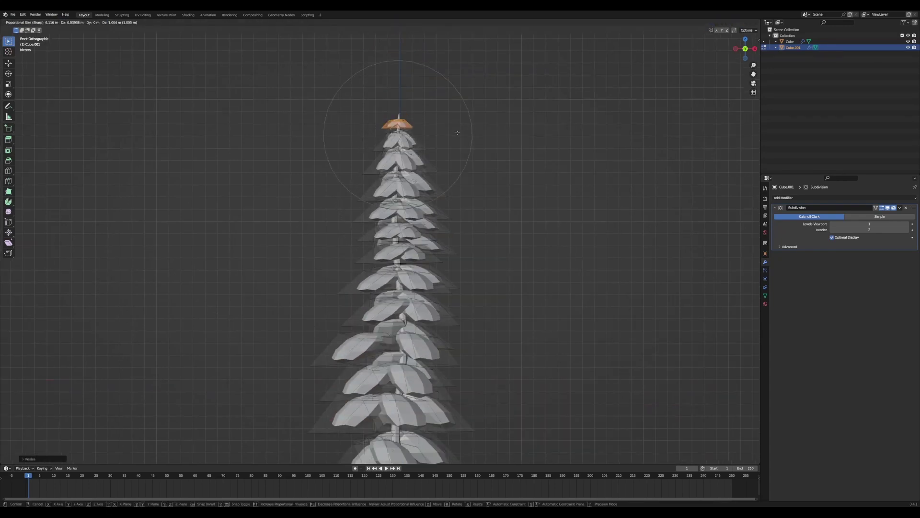
middle_drag(578, 91, 509, 225)
key(r)
key(z)
key(Escape)
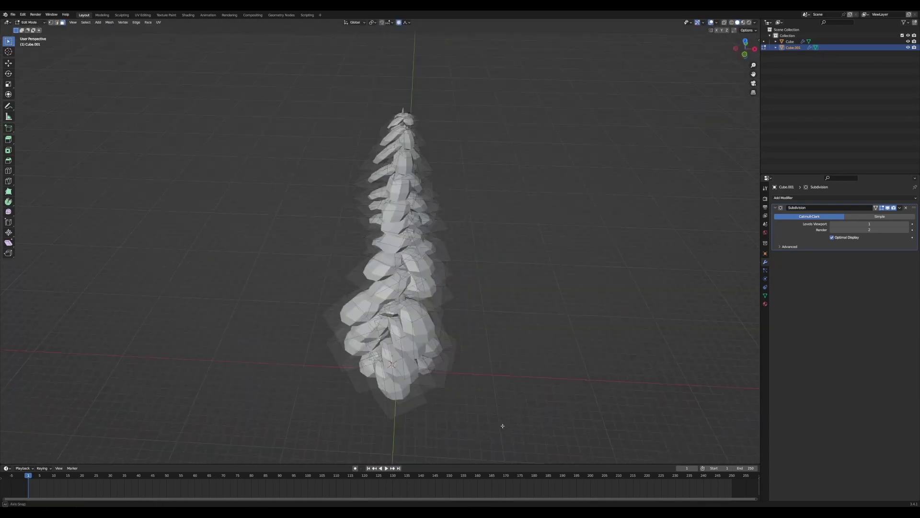
scroll(499, 425, up, 3)
middle_drag(499, 425, 424, 329)
middle_drag(404, 236, 746, 330)
Create a new material for the leaves and move to the Shading workspace
key(Tab)
click(765, 303)
click(815, 223)
click(188, 15)
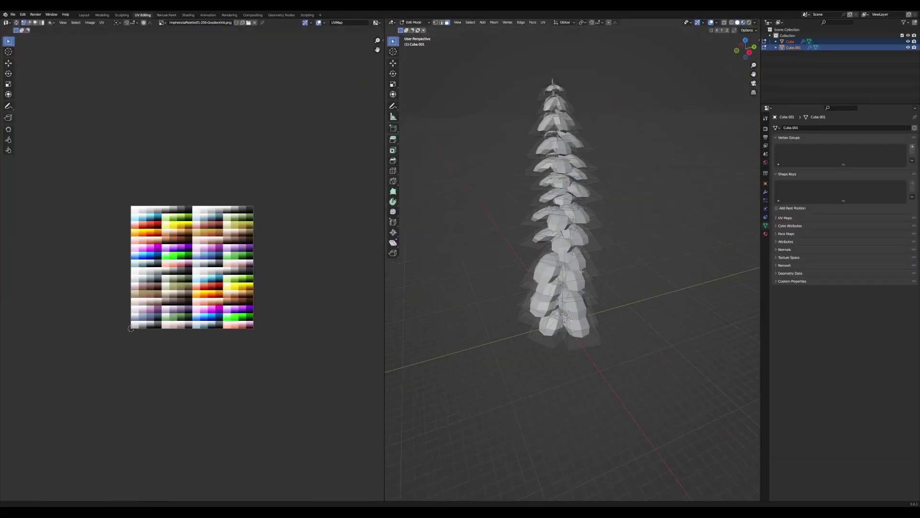
Scale the mesh's UVs down and place them on the green palette swatch
key(a)
key(s)
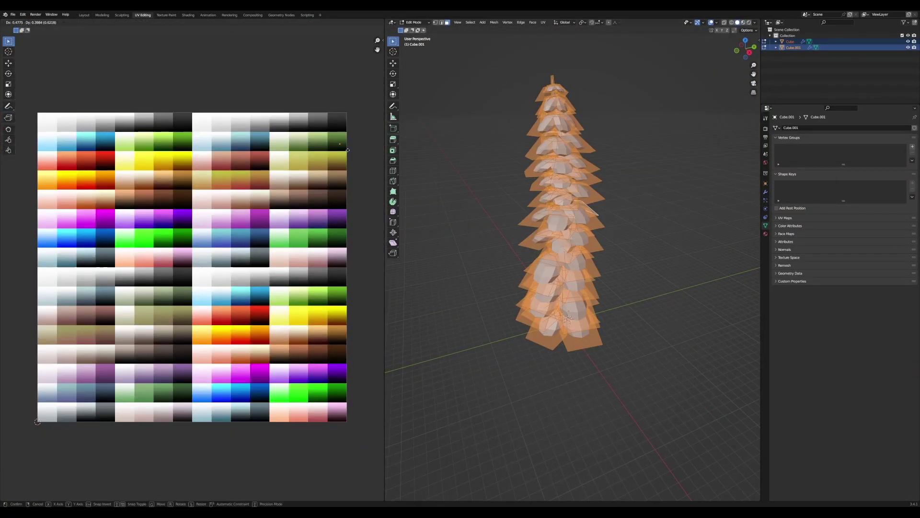
key(Tab)
click(541, 88)
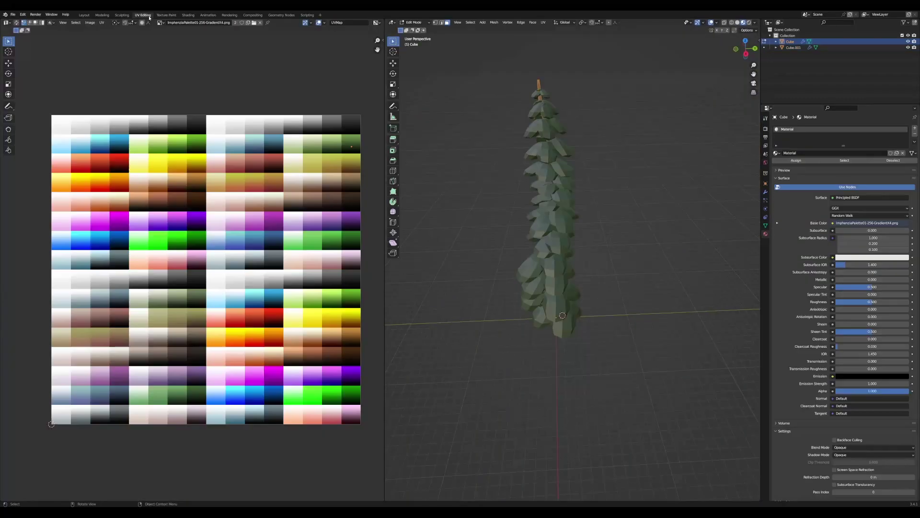
key(g)
click(369, 174)
Select the leaf object and start repositioning a duplicated leaf column from the top view
middle_drag(619, 329, 590, 269)
ctrl+click(793, 47)
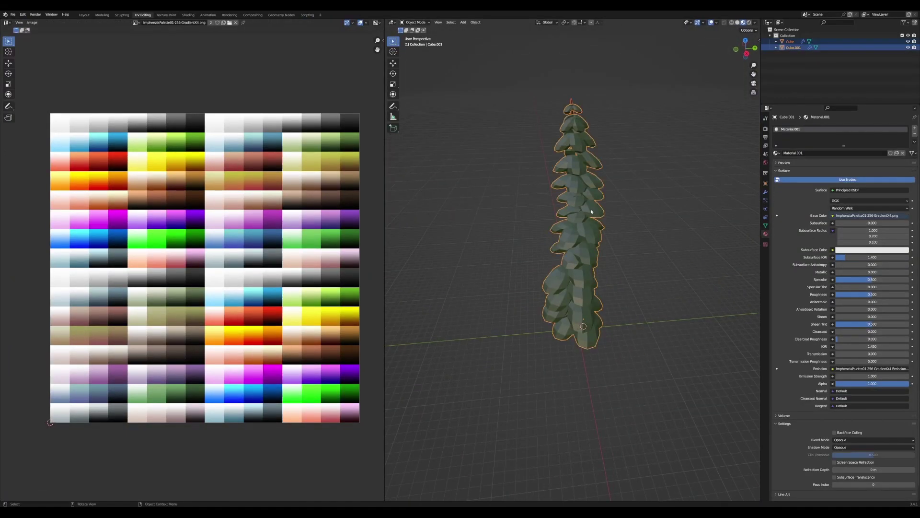
key(KP_7)
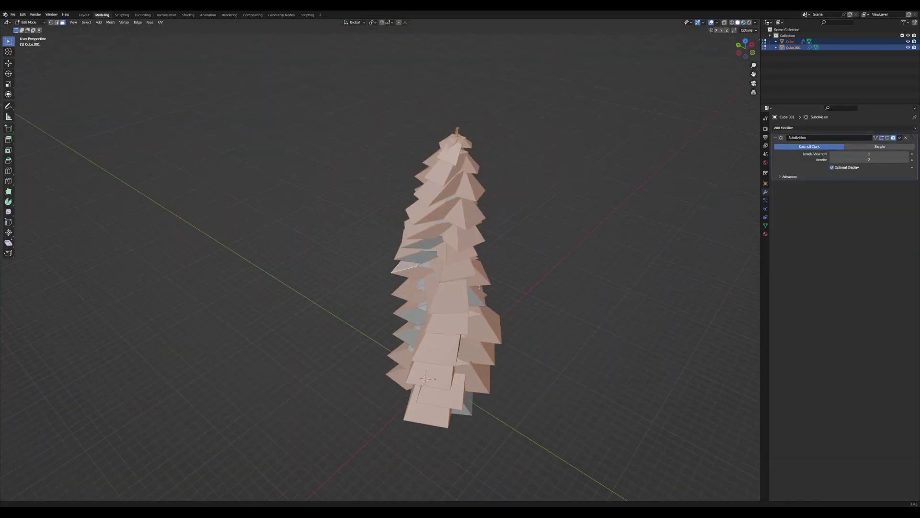
key(g)
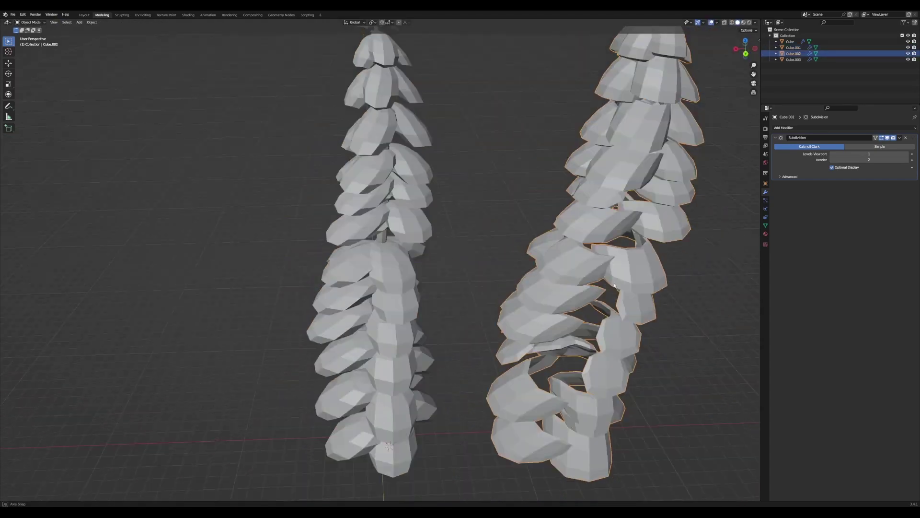
Offset the tree copy and the white snow leaf layer along the X axis
key(g)
key(x)
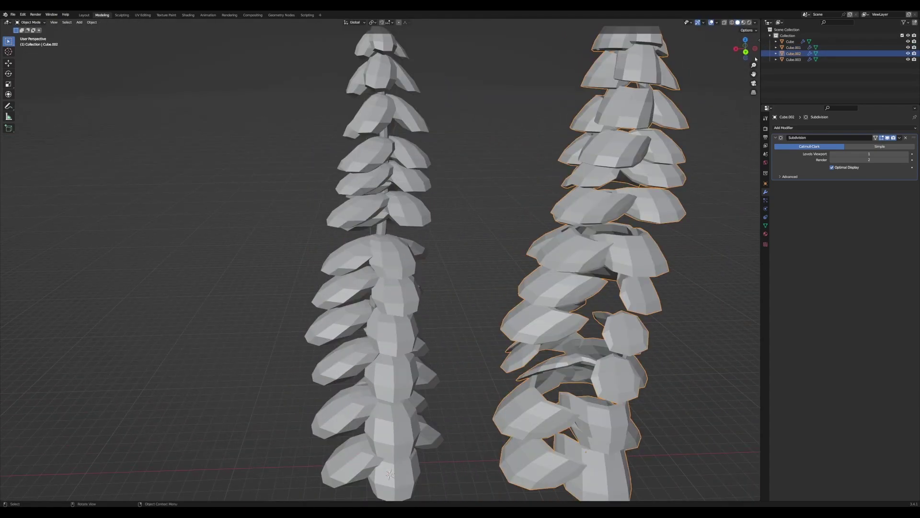
key(n)
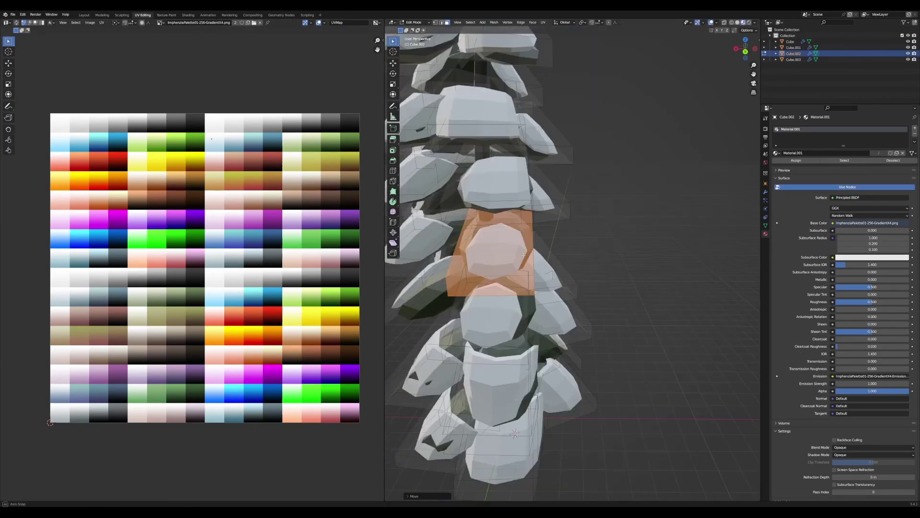
middle_drag(523, 255, 537, 397)
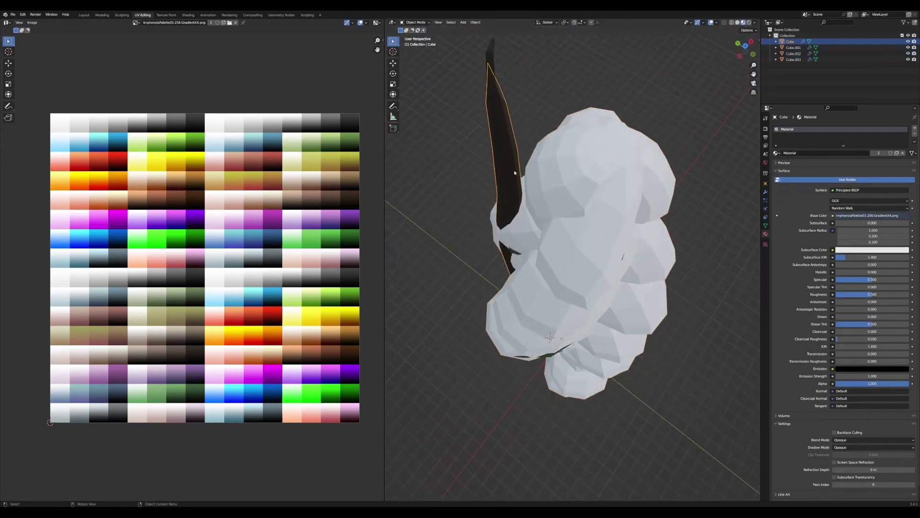
key(g)
key(x)
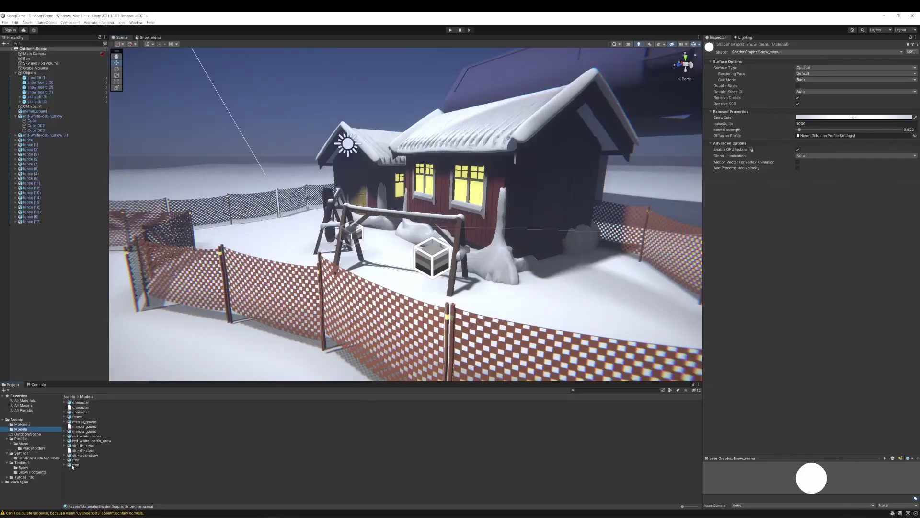
Drag the tree model asset into the Unity scene and frame it
click(72, 465)
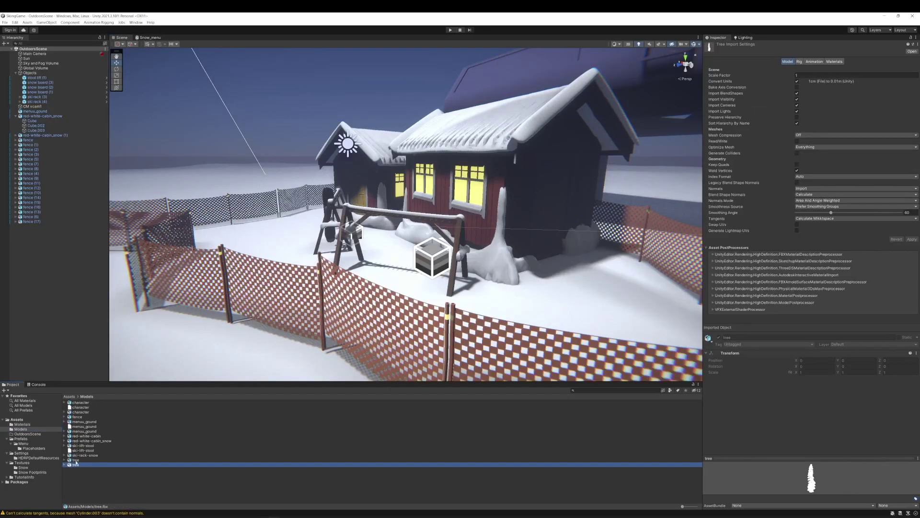
drag(76, 463, 50, 240)
double_click(24, 227)
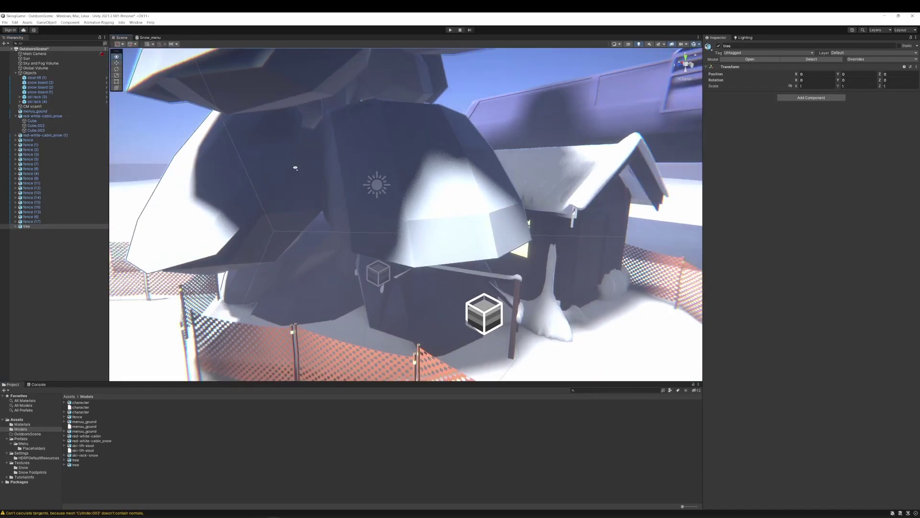
scroll(246, 270, down, 2)
Scale the whole tree down in Blender's edit mode
key(alt+Tab)
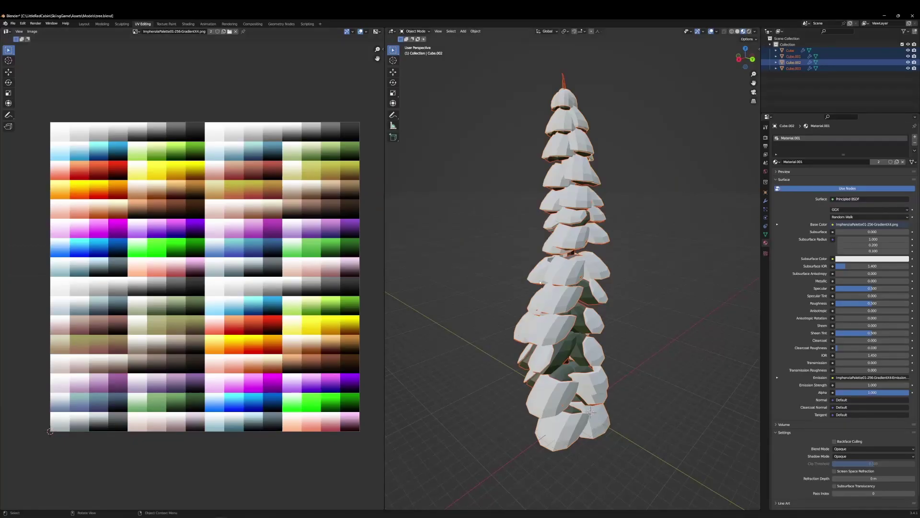
key(a)
key(Tab)
key(s)
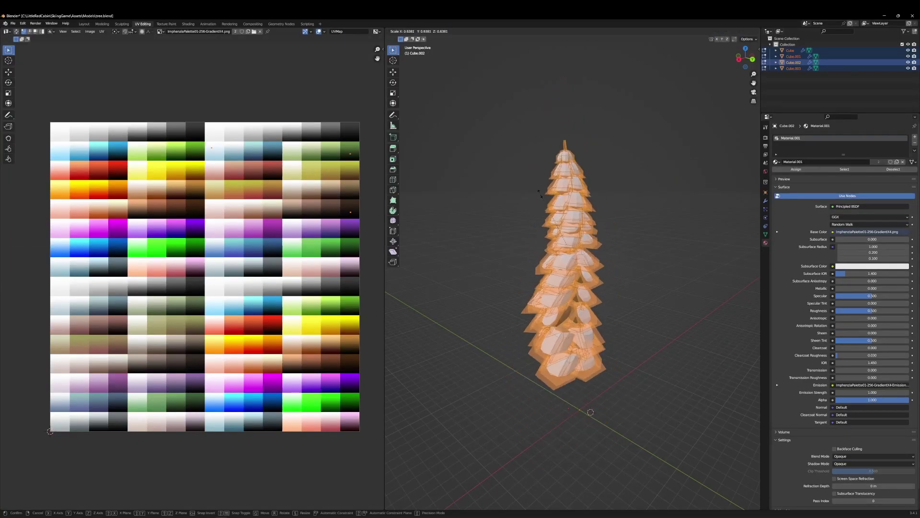
click(568, 233)
key(Tab)
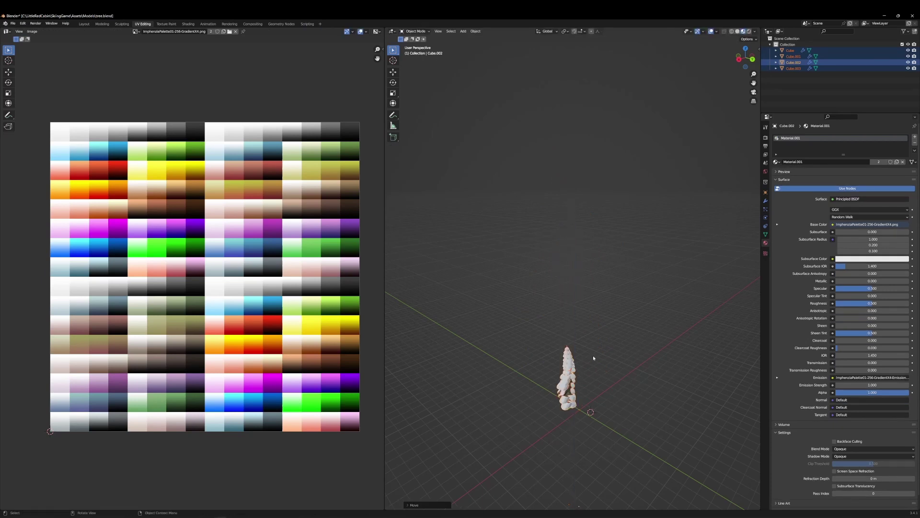
Set the tree's origin, snap the 3D cursor to world origin, and export as FBX
key(F3)
text(set origin)
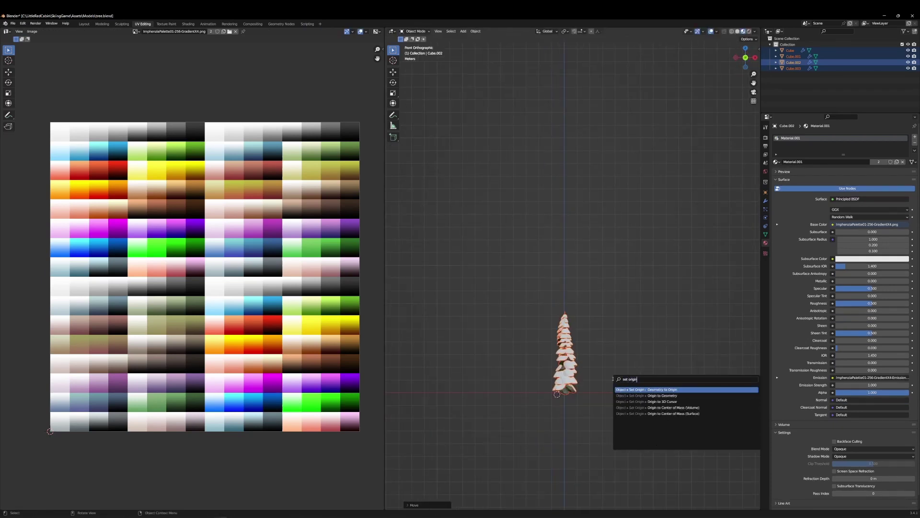
key(Return)
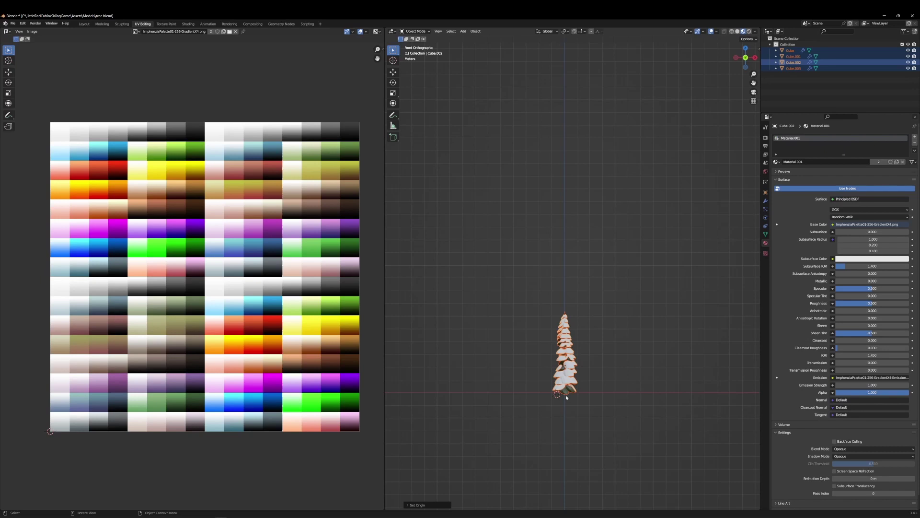
scroll(567, 397, up, 5)
key(F3)
text(cursor)
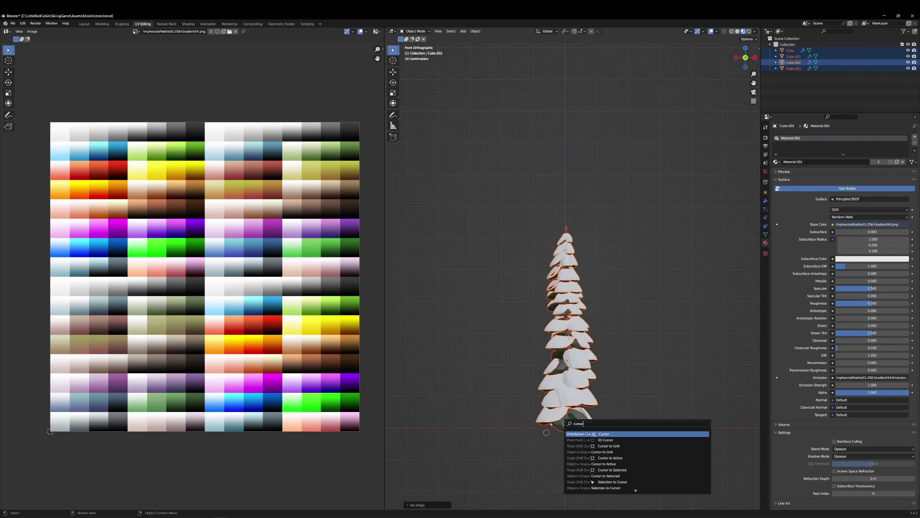
text( to wo)
key(Return)
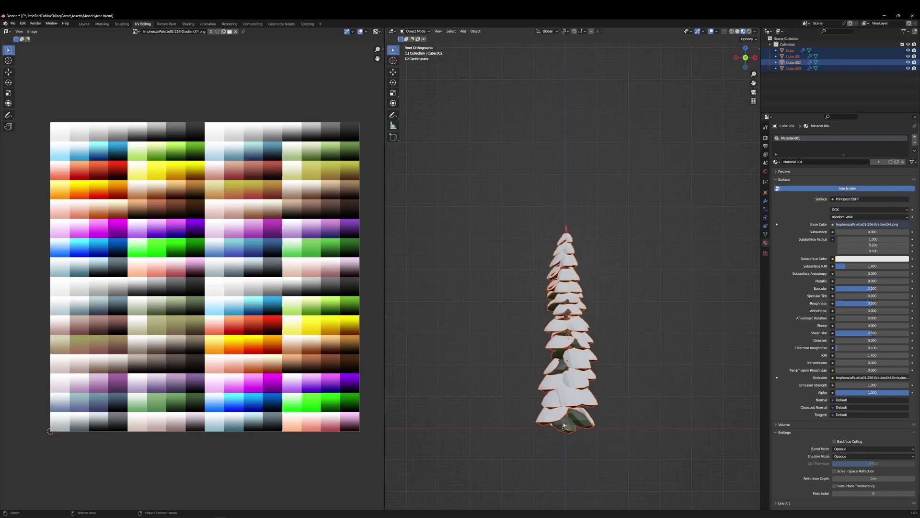
key(F3)
key(Return)
click(13, 23)
mouse_move(28, 110)
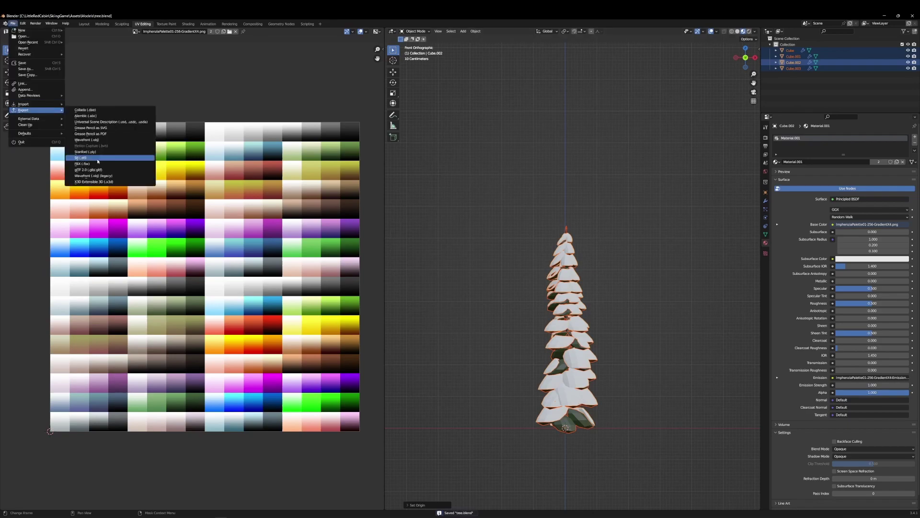
click(96, 158)
In Unity, slide the tree along X beside the cabin and show the game view alongside
key(alt+Tab)
alt+drag(348, 237, 384, 216)
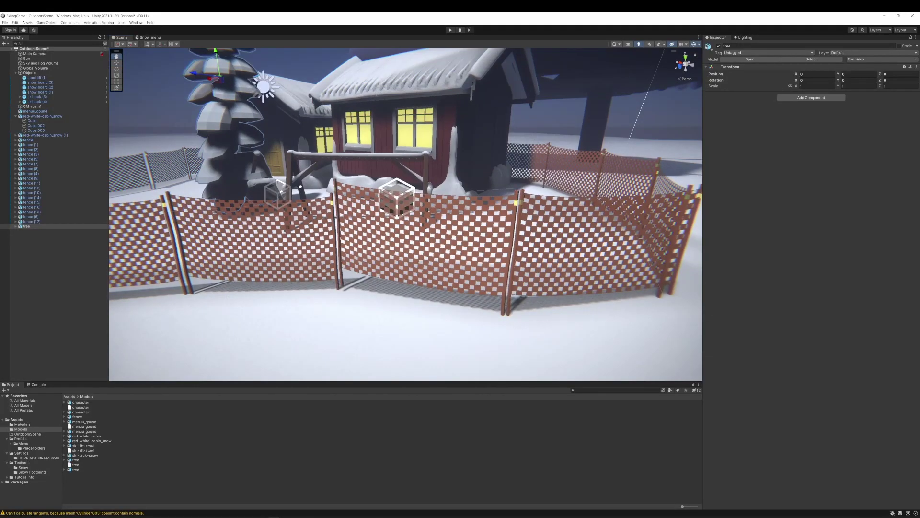
scroll(384, 215, down, 3)
drag(335, 194, 608, 183)
key(ctrl+2)
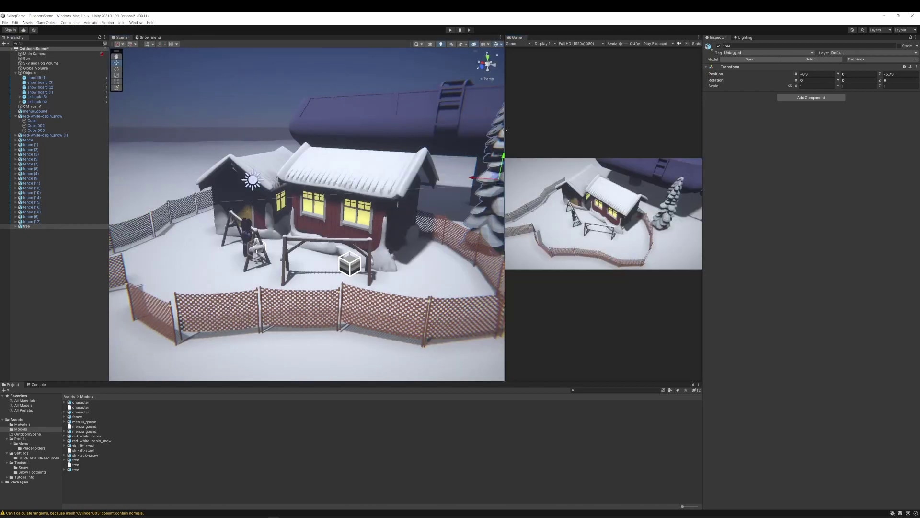
drag(504, 215, 363, 216)
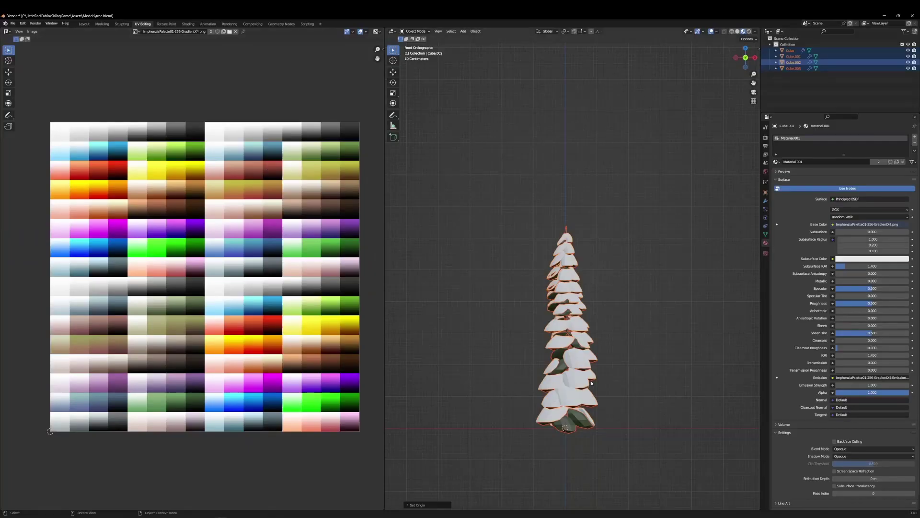
Shade the tree smooth, save the Blender file and export it again as FBX
click(476, 30)
click(492, 164)
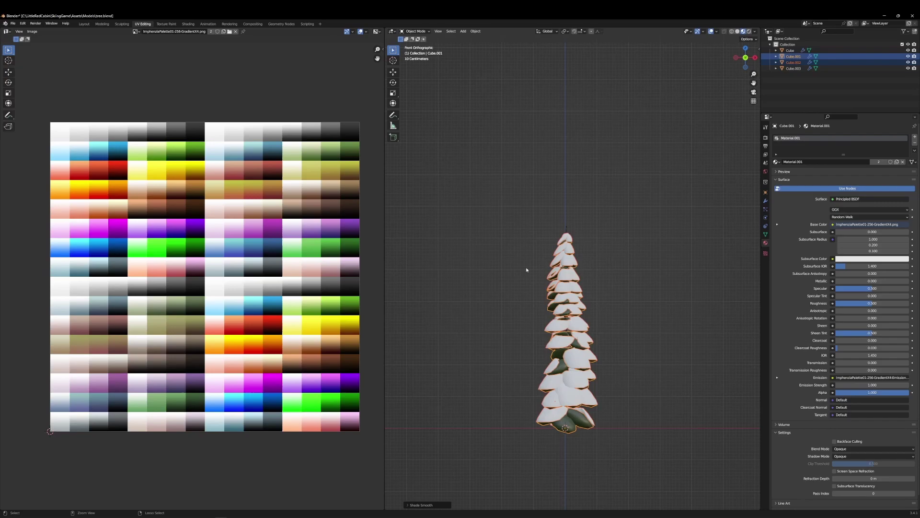
key(ctrl+s)
click(13, 23)
mouse_move(24, 117)
click(96, 156)
click(555, 351)
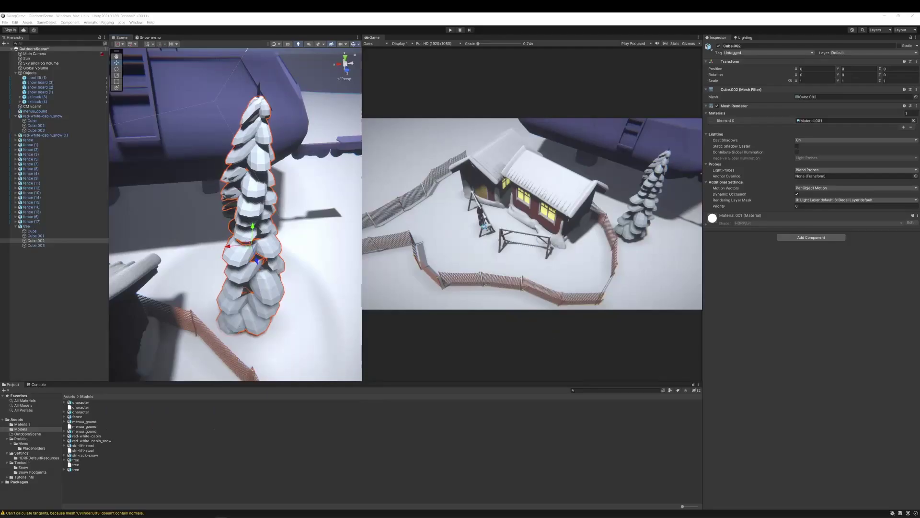
click(276, 298)
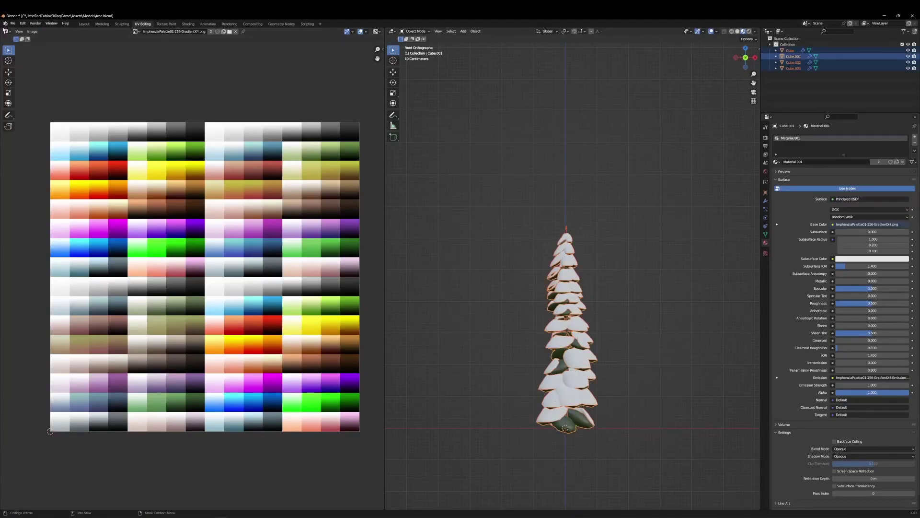
Re-export the tree as FBX and apply the Snow_menu material to it in Unity
click(13, 23)
mouse_move(35, 111)
click(82, 163)
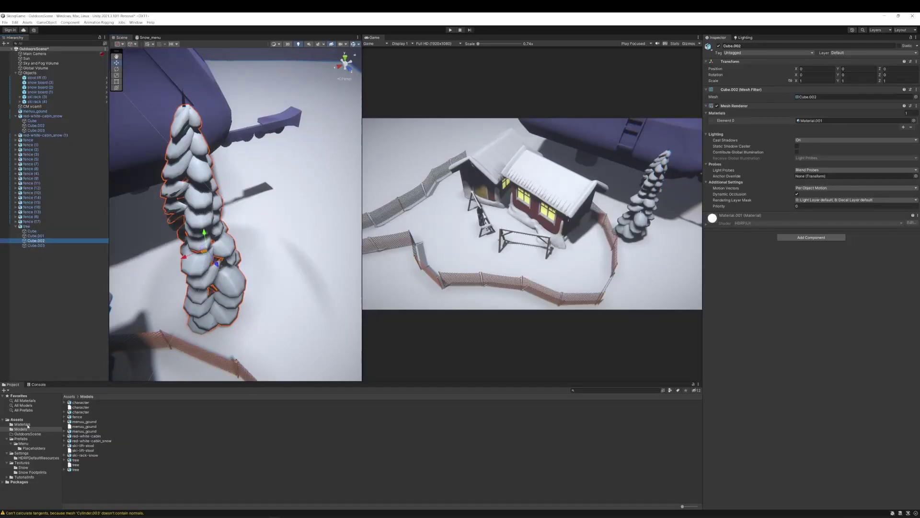
drag(81, 420, 234, 287)
double_click(27, 227)
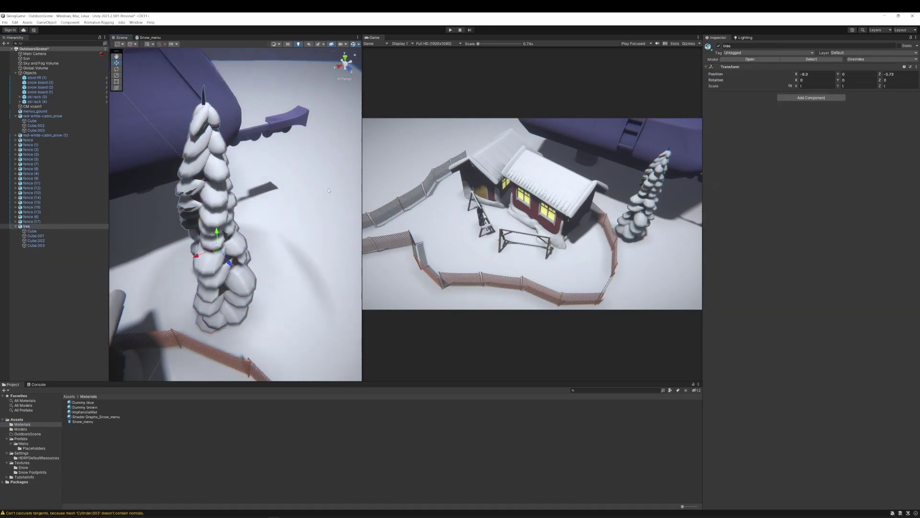
Duplicate the tree several times and spread the copies along the cabin fence
key(ctrl+d)
key(ctrl+d)
key(ctrl+d)
key(ctrl+d)
drag(243, 187, 208, 133)
key(ctrl+d)
key(ctrl+d)
key(ctrl+d)
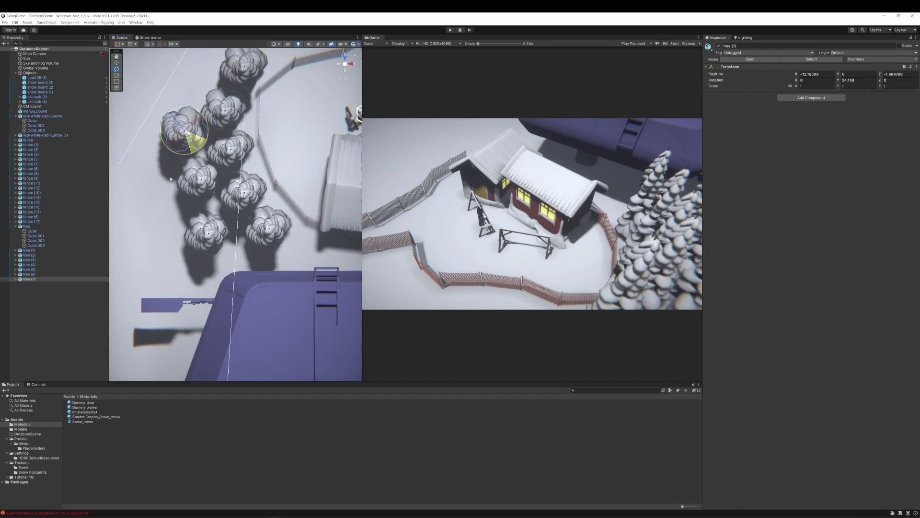
click(198, 178)
click(244, 65)
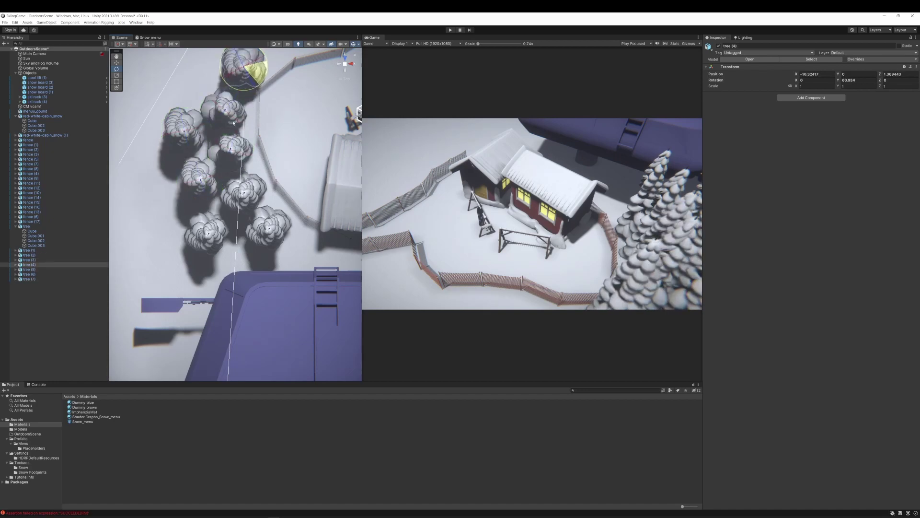
alt+drag(245, 65, 200, 199)
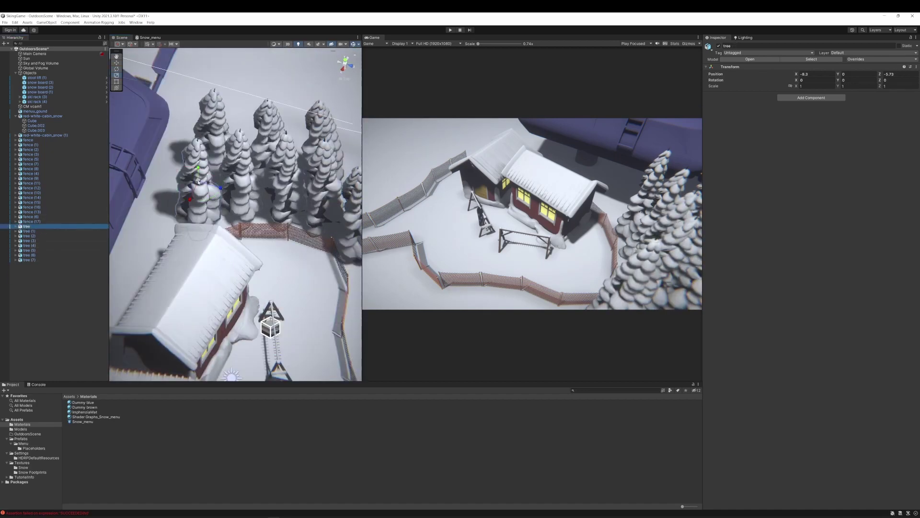
Raise trees (1) and (7) to ground level and nudge the copies into place
click(244, 158)
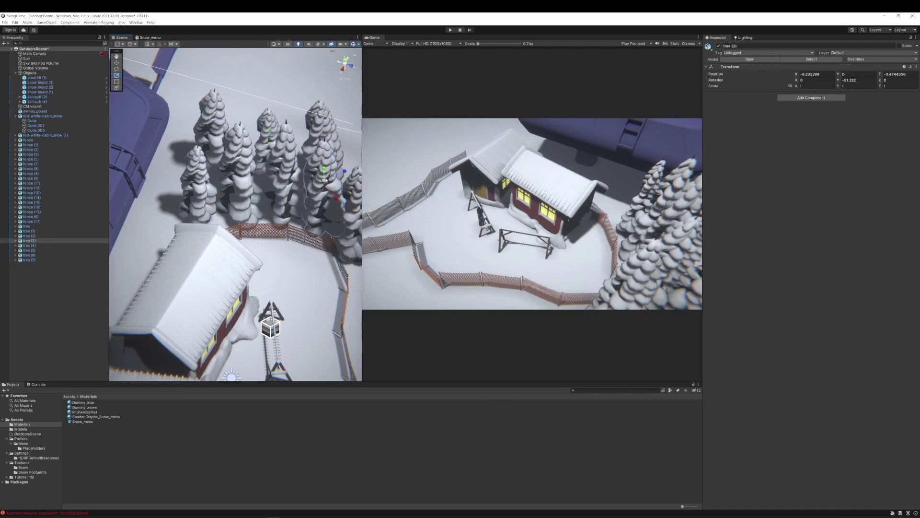
alt+drag(297, 154, 319, 153)
drag(319, 153, 321, 144)
drag(238, 166, 247, 153)
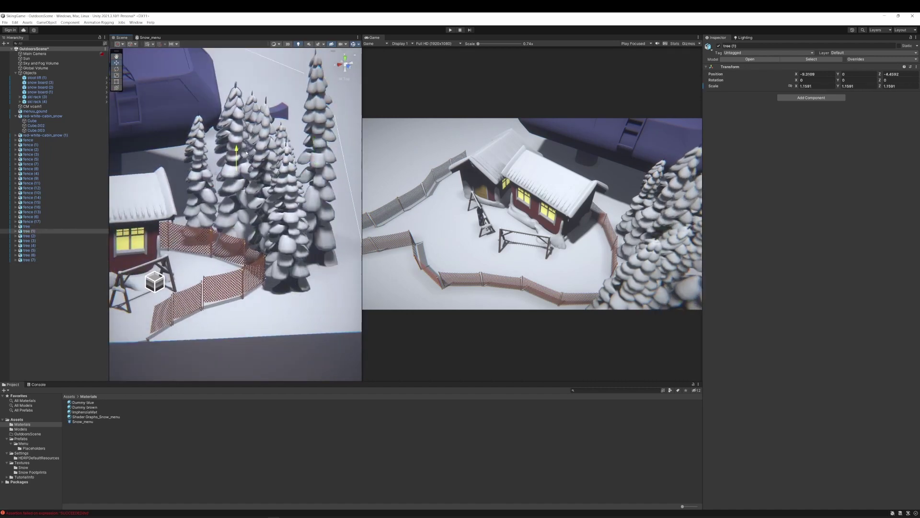
drag(200, 179, 181, 183)
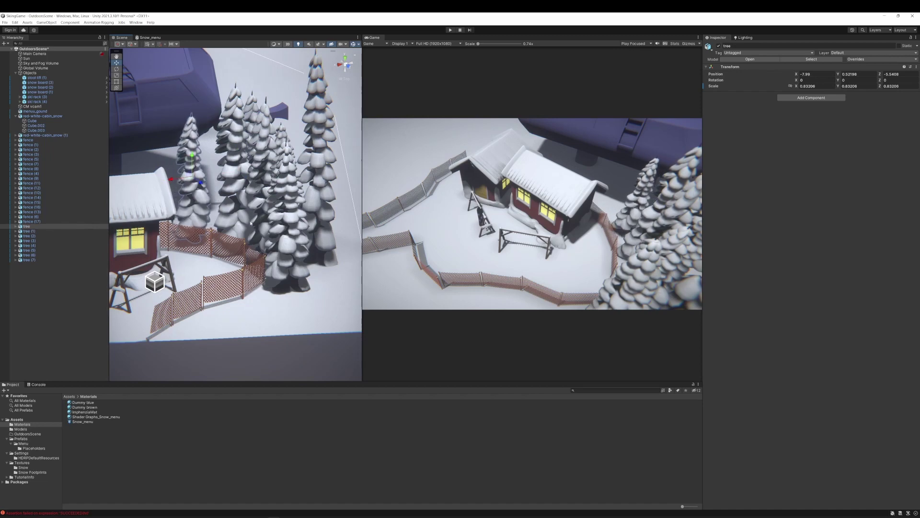
shift+click(34, 260)
scroll(324, 201, down, 5)
Duplicate the eight-tree group twice and move the copies further up the hillside
key(ctrl+d)
key(e)
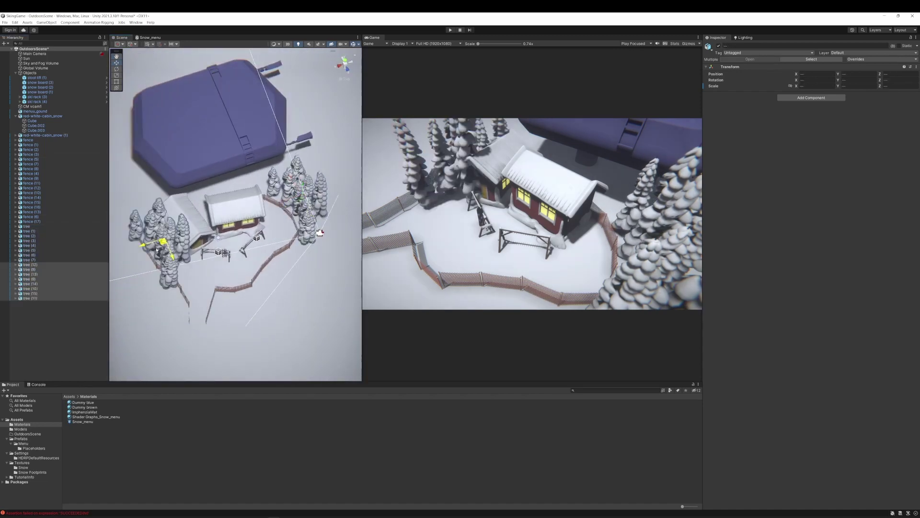
key(w)
drag(123, 261, 123, 229)
key(f)
click(345, 61)
key(ctrl+d)
drag(262, 242, 267, 175)
key(e)
Shrink a duplicated tree to 0.505 scale and line its copies along the front fence
middle_drag(230, 191, 393, 183)
click(294, 145)
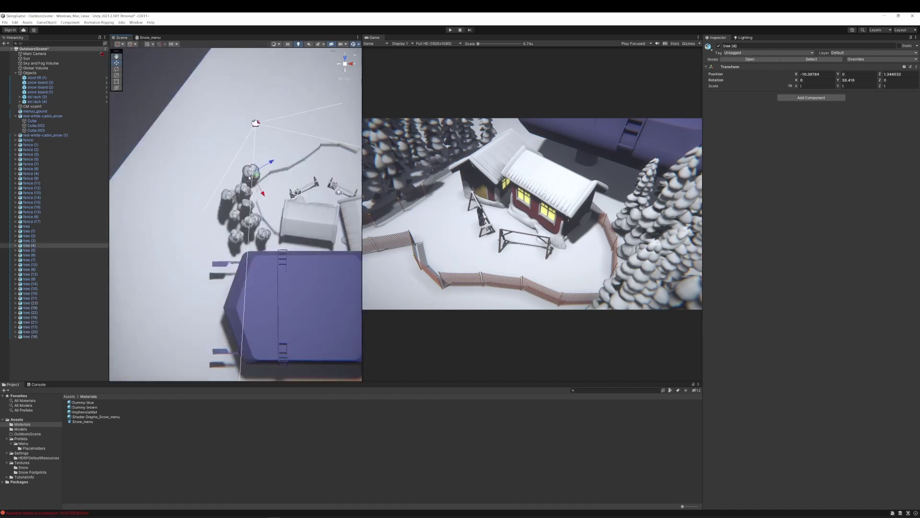
key(ctrl+d)
drag(296, 146, 301, 149)
key(f)
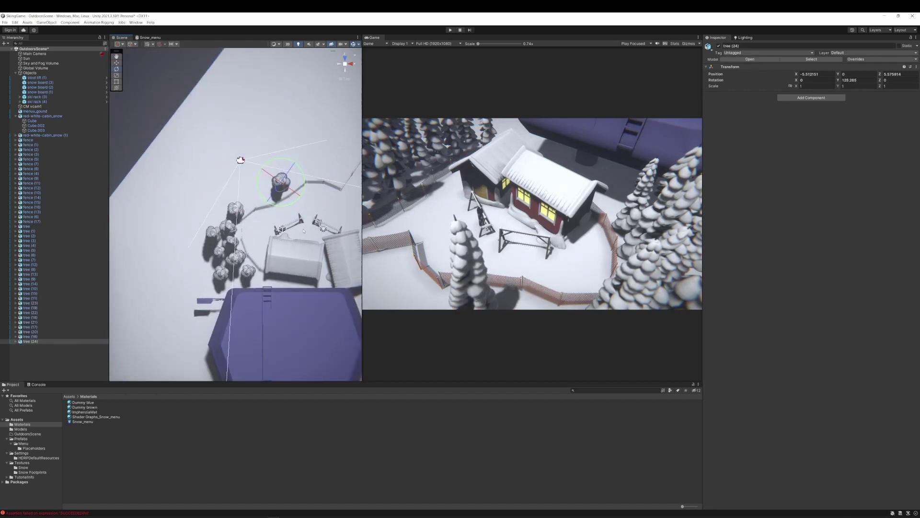
drag(242, 217, 242, 216)
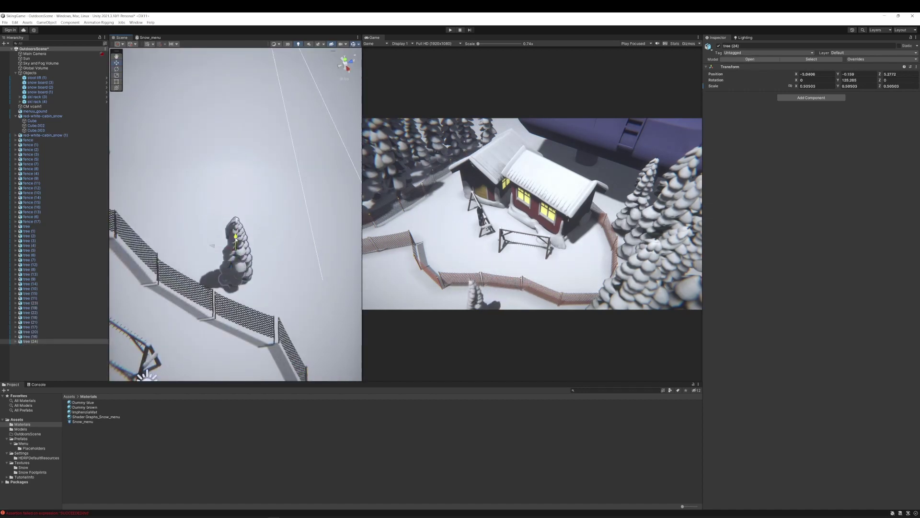
drag(235, 259, 296, 310)
key(ctrl+d)
key(ctrl+d)
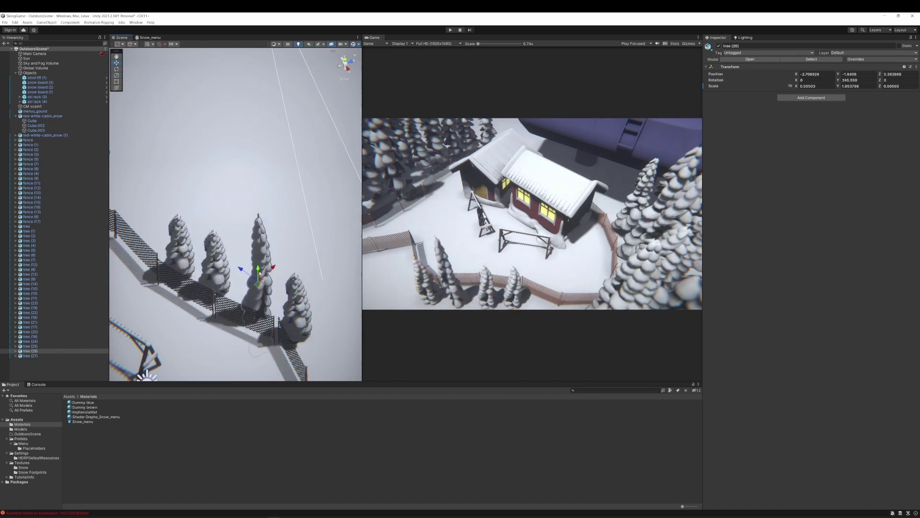
drag(259, 273, 267, 244)
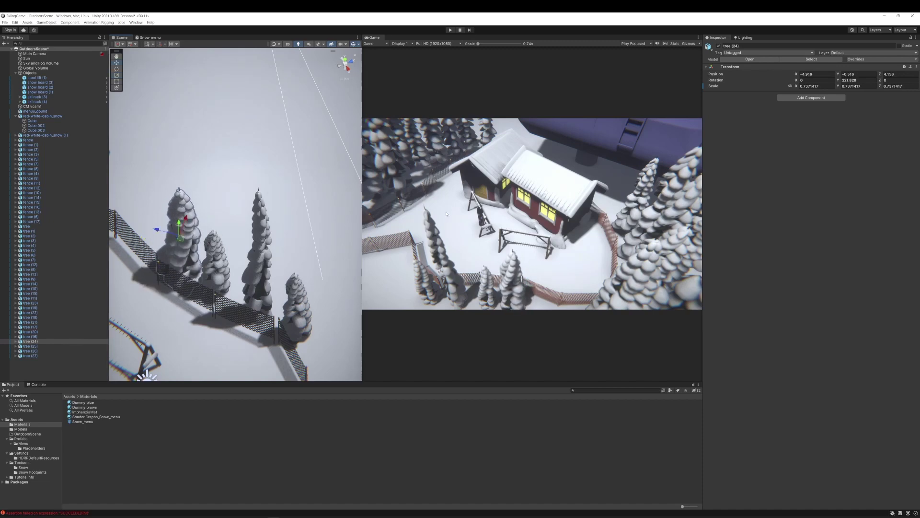
right_drag(287, 216, 263, 190)
Warm the Sun to about 3822 K and swing it around and higher in the sky
click(26, 58)
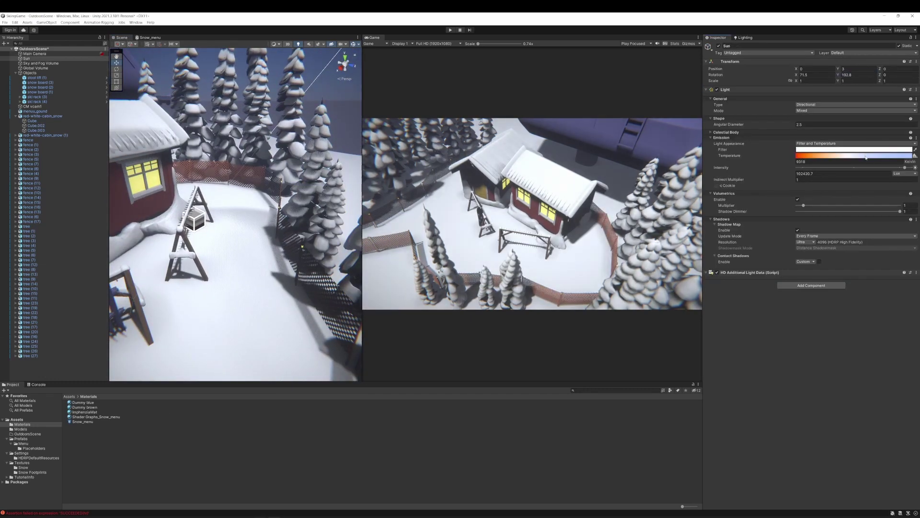
drag(866, 158, 824, 160)
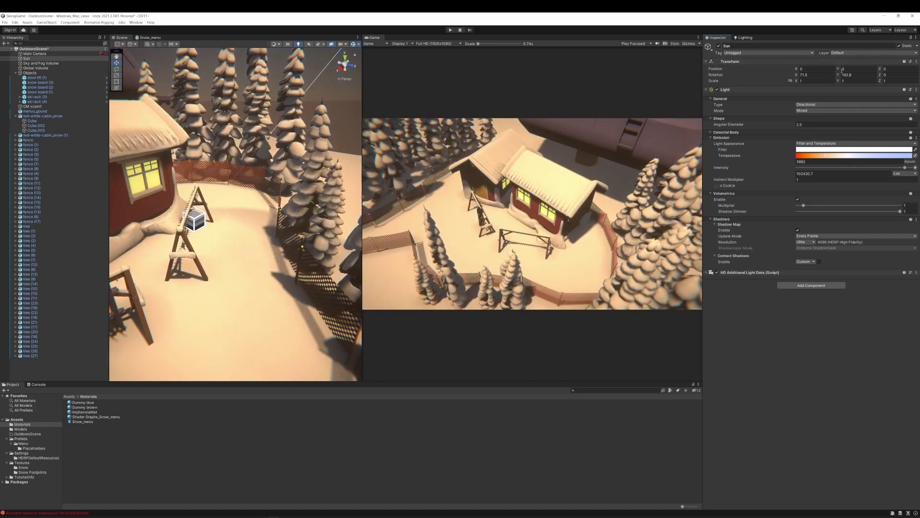
drag(838, 77, 758, 81)
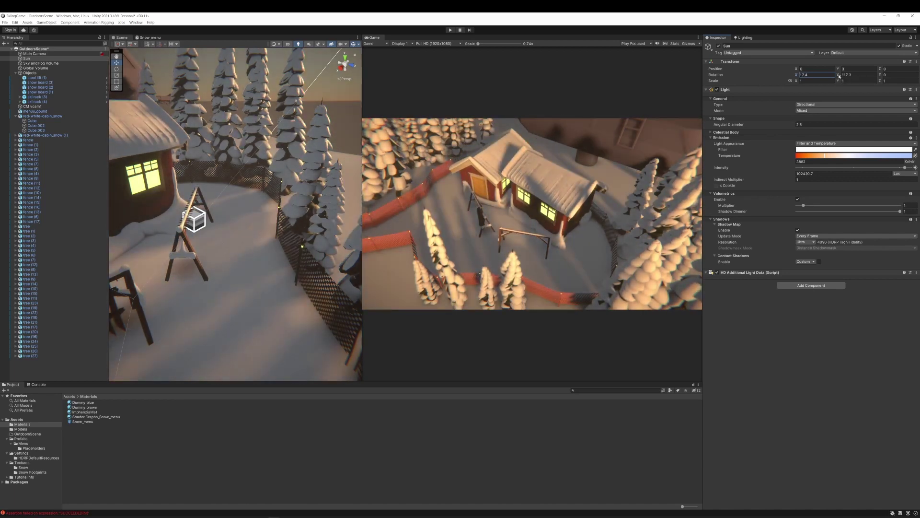
drag(839, 75, 15, 76)
Cool and dim the sunlight, set its X rotation to 37.3, then select tree (26)
drag(818, 156, 867, 155)
click(816, 75)
text(37.3)
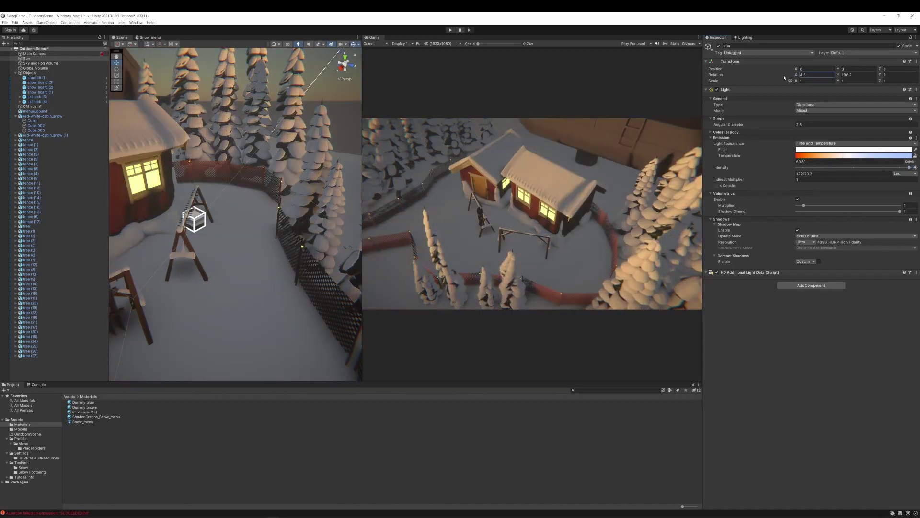
drag(838, 75, 773, 102)
click(247, 257)
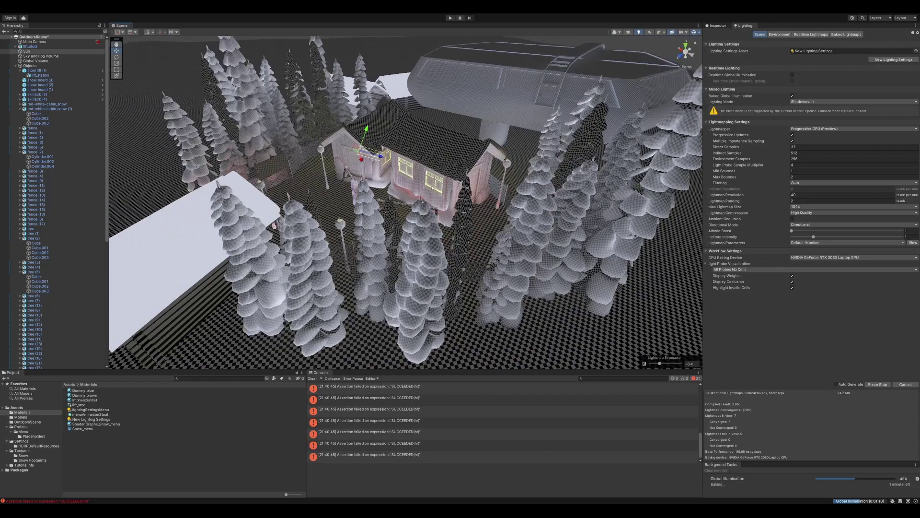
Brighten the lightmap exposure and fly the Scene view to the red cabin, viewing from above
mouse_move(660, 363)
mouse_down()
mouse_move(671, 364)
mouse_move(660, 364)
mouse_up()
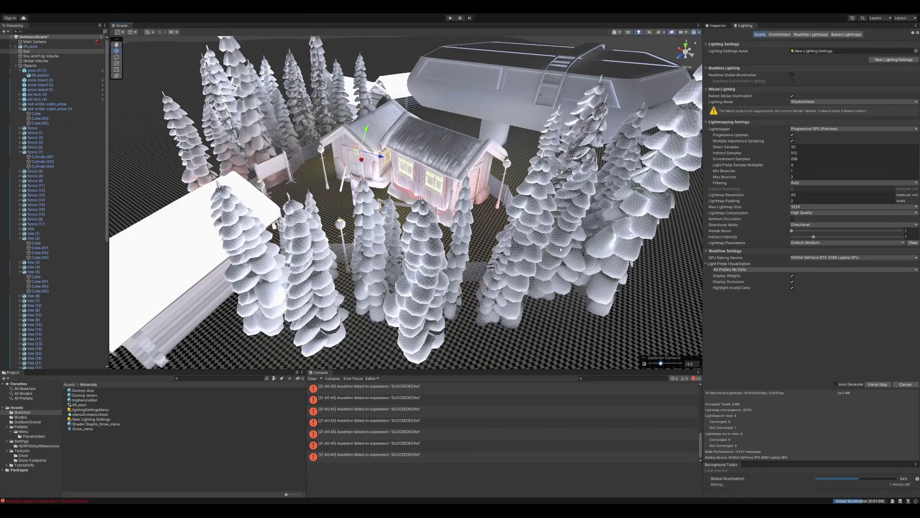
scroll(487, 148, up, 5)
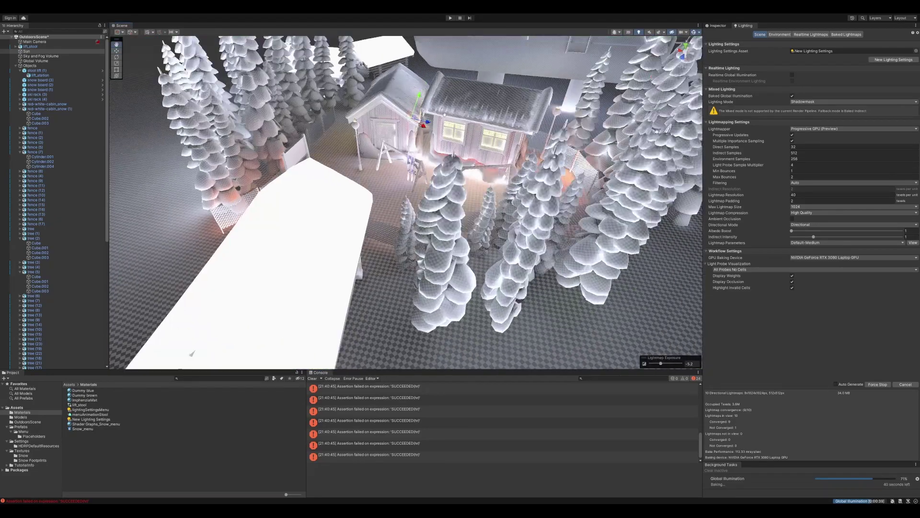
scroll(502, 219, up, 10)
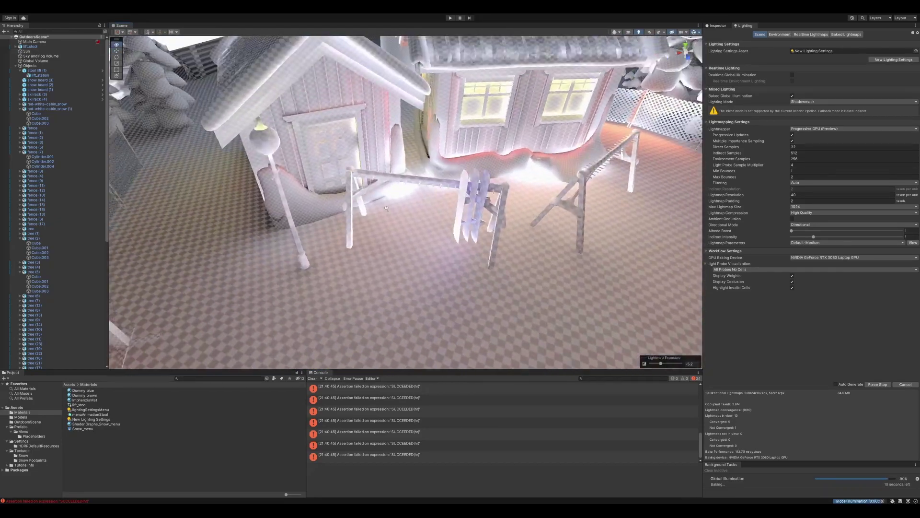
scroll(571, 153, down, 10)
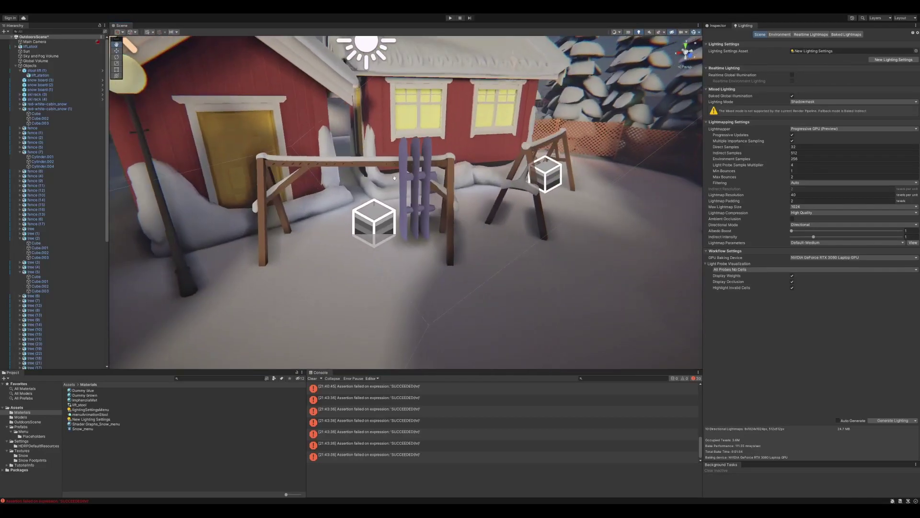
mouse_move(479, 168)
right_down()
mouse_move(602, 174)
mouse_move(276, 157)
right_up()
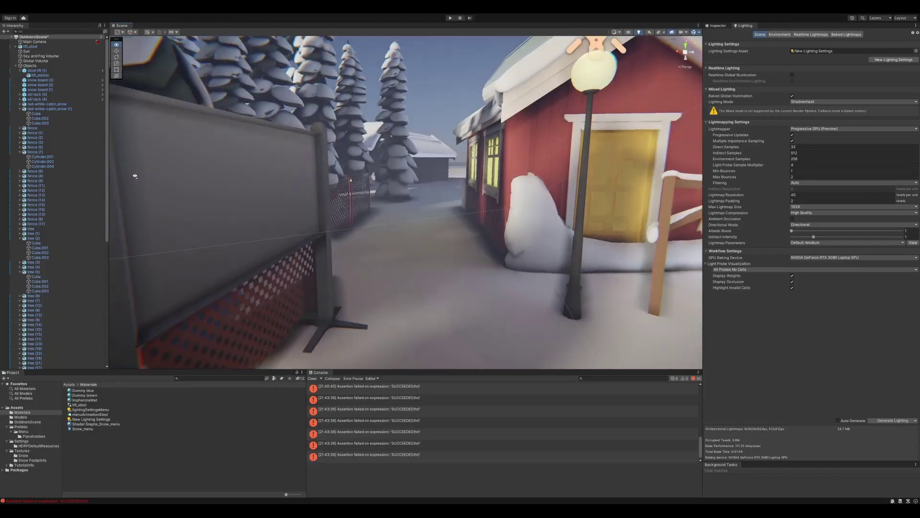
right_drag(133, 175, 698, 190)
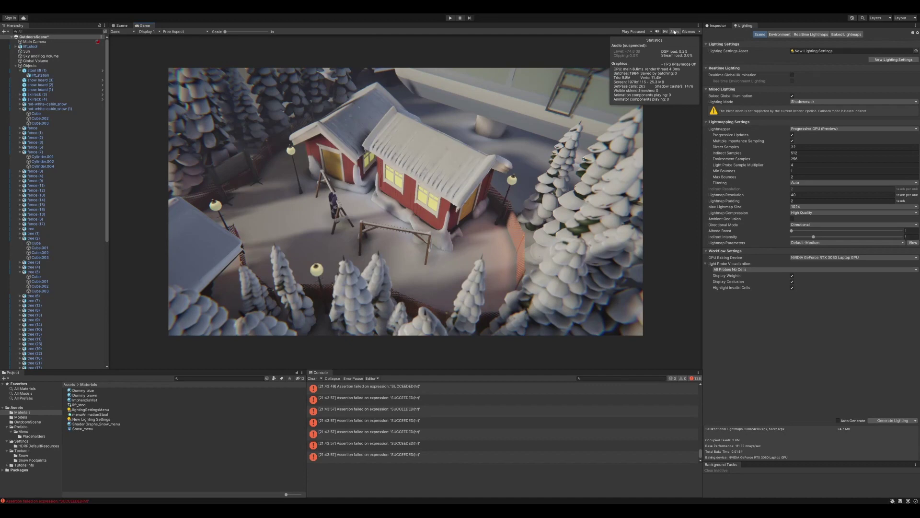
click(451, 18)
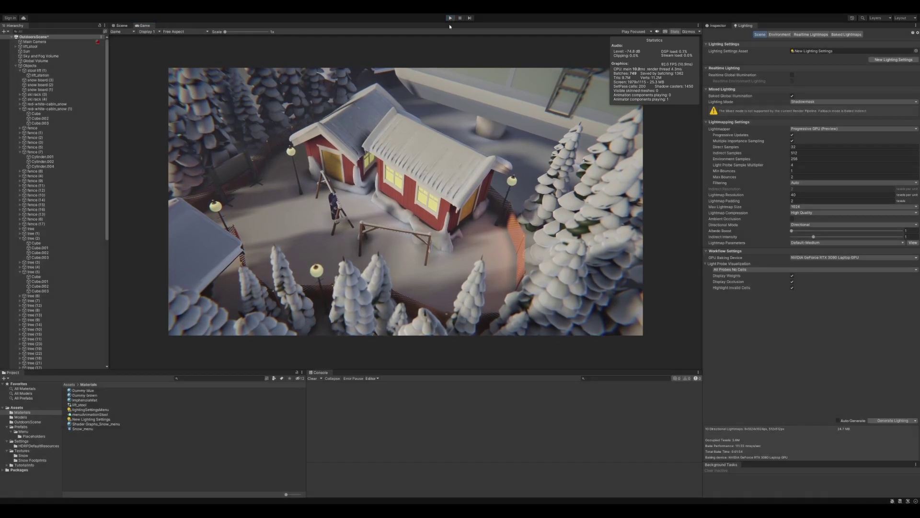
click(450, 18)
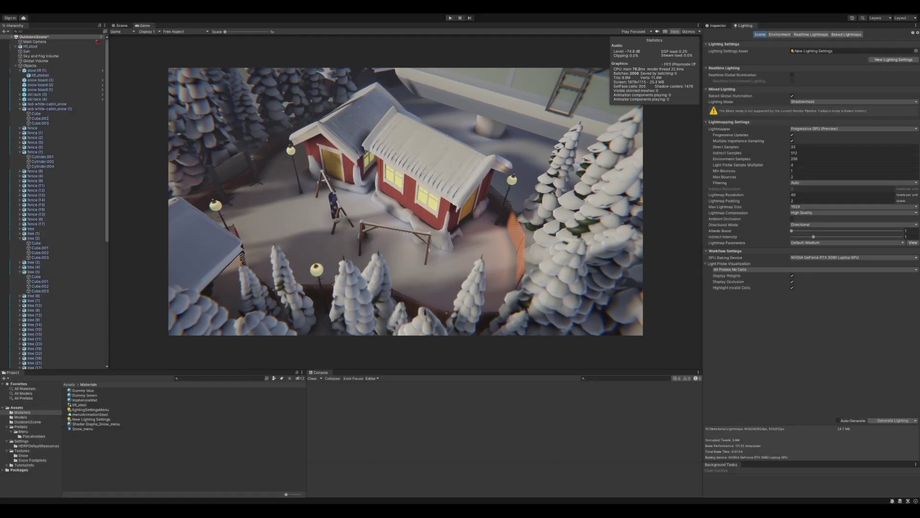